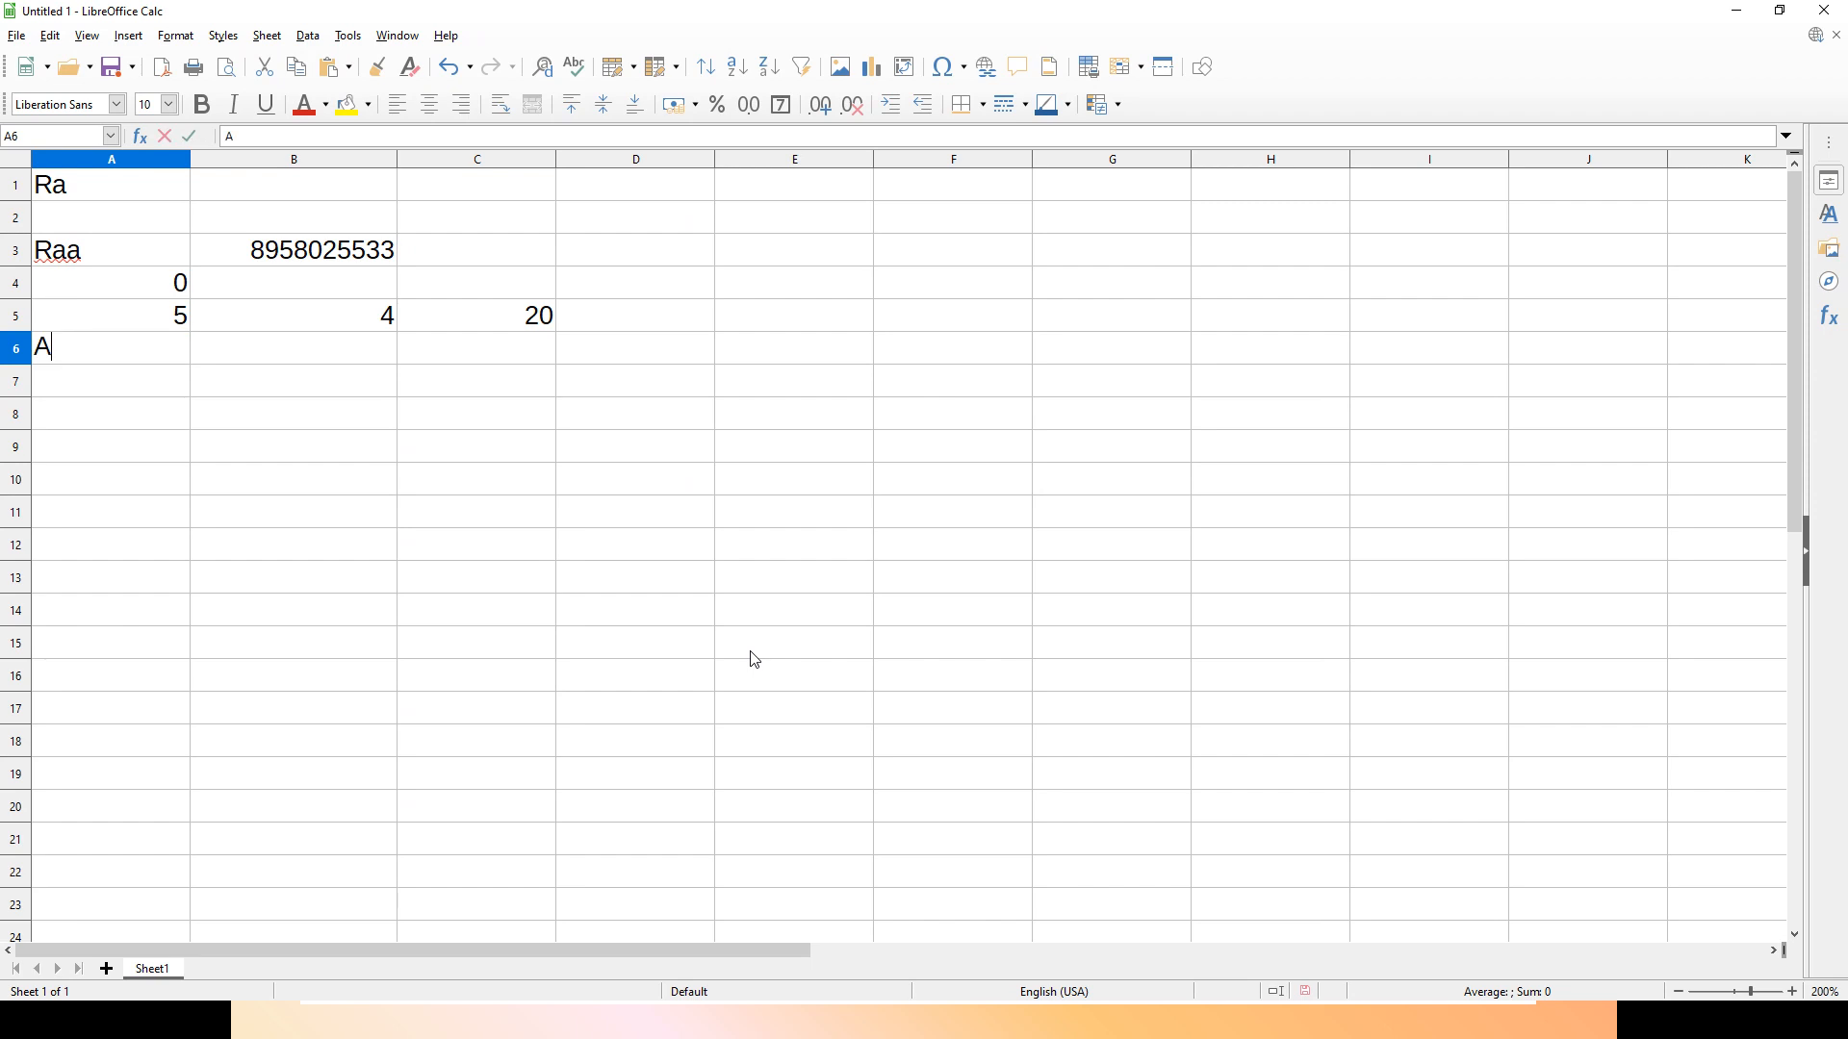
Step: Complete the label "Addition" in A6 and enter the operands 23 in B6 and 6 in C6
{"action": "type", "text": "ion"}
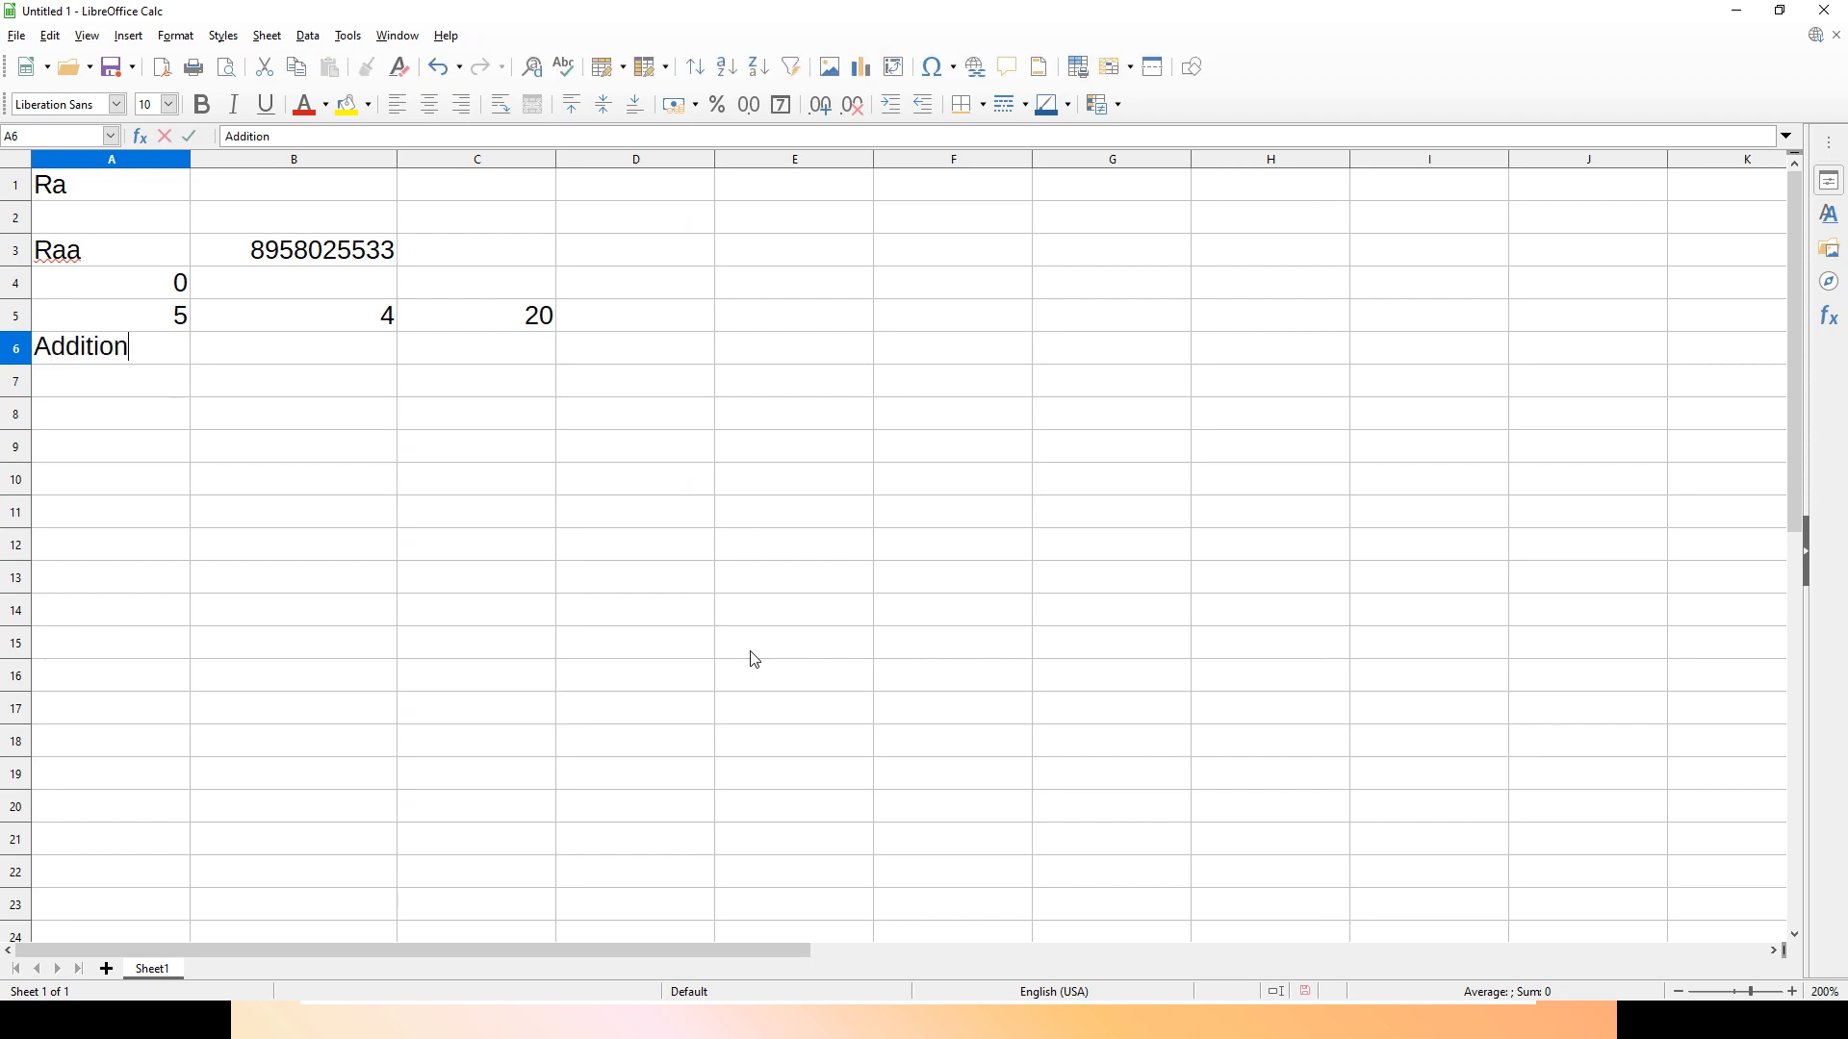
{"action": "key", "text": "Tab"}
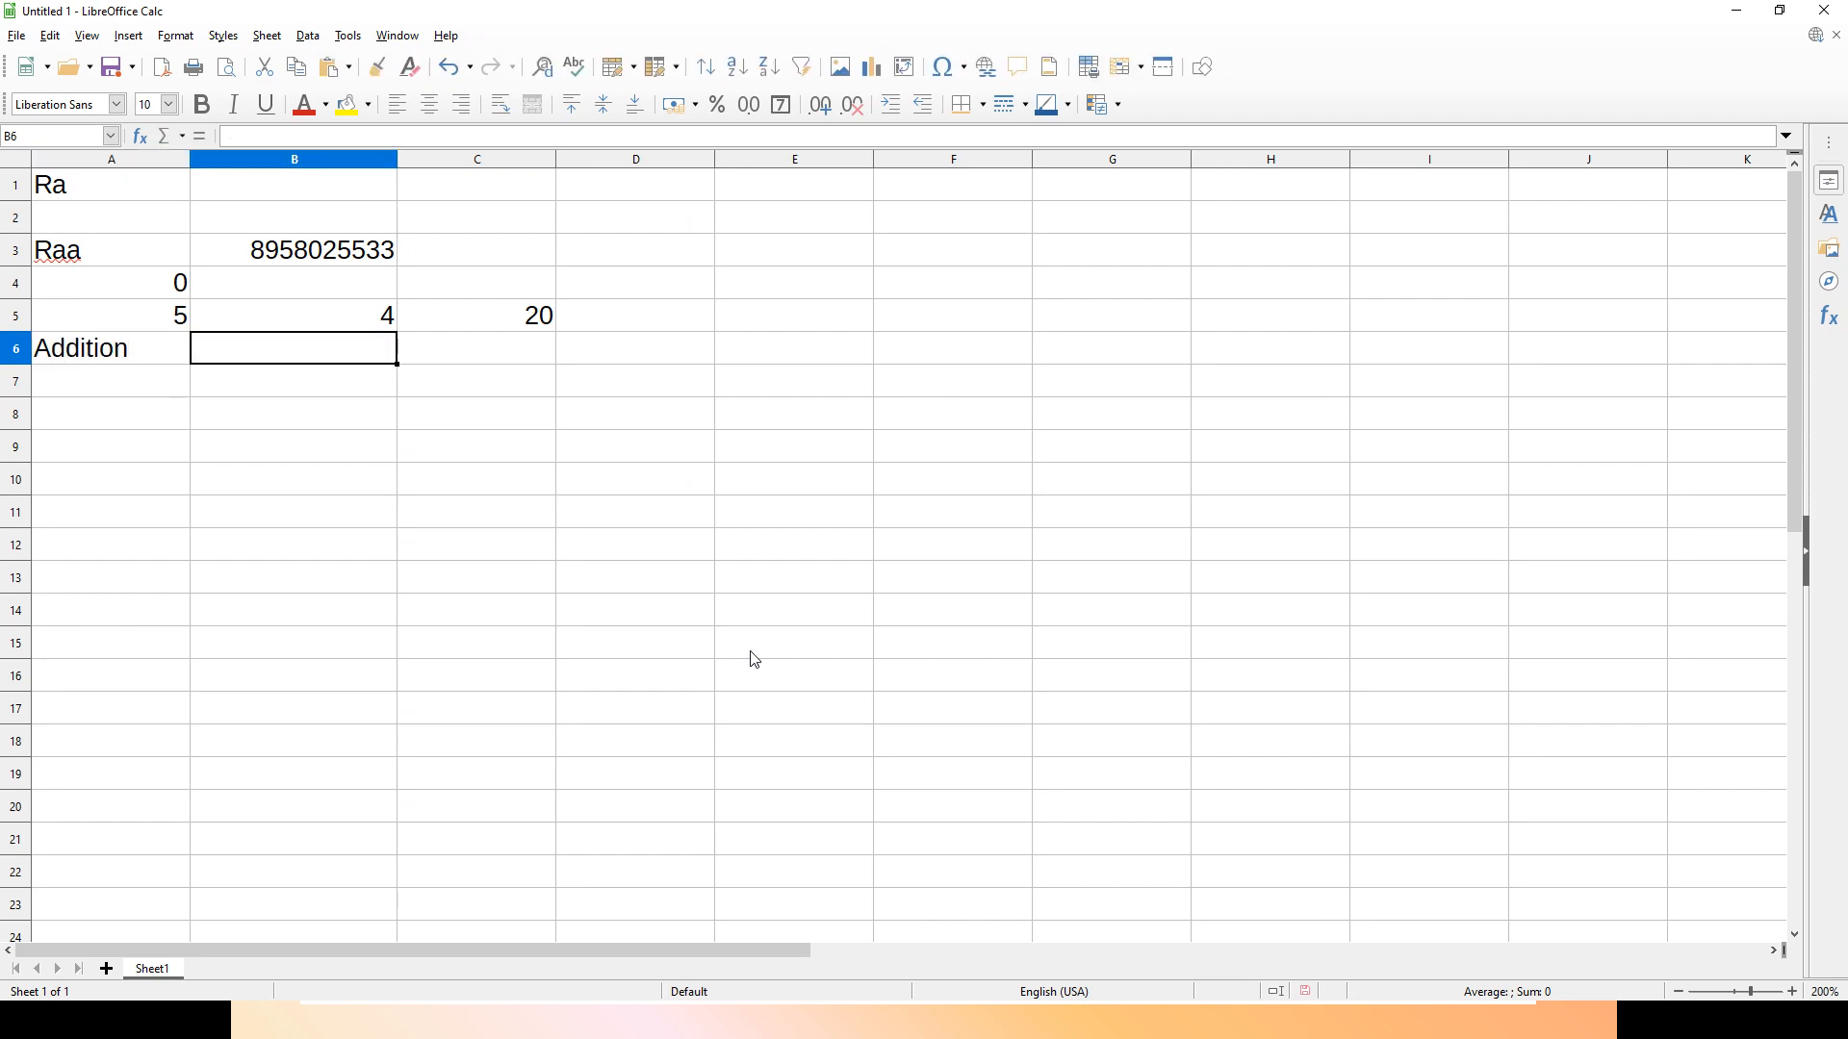
{"action": "type", "text": "23"}
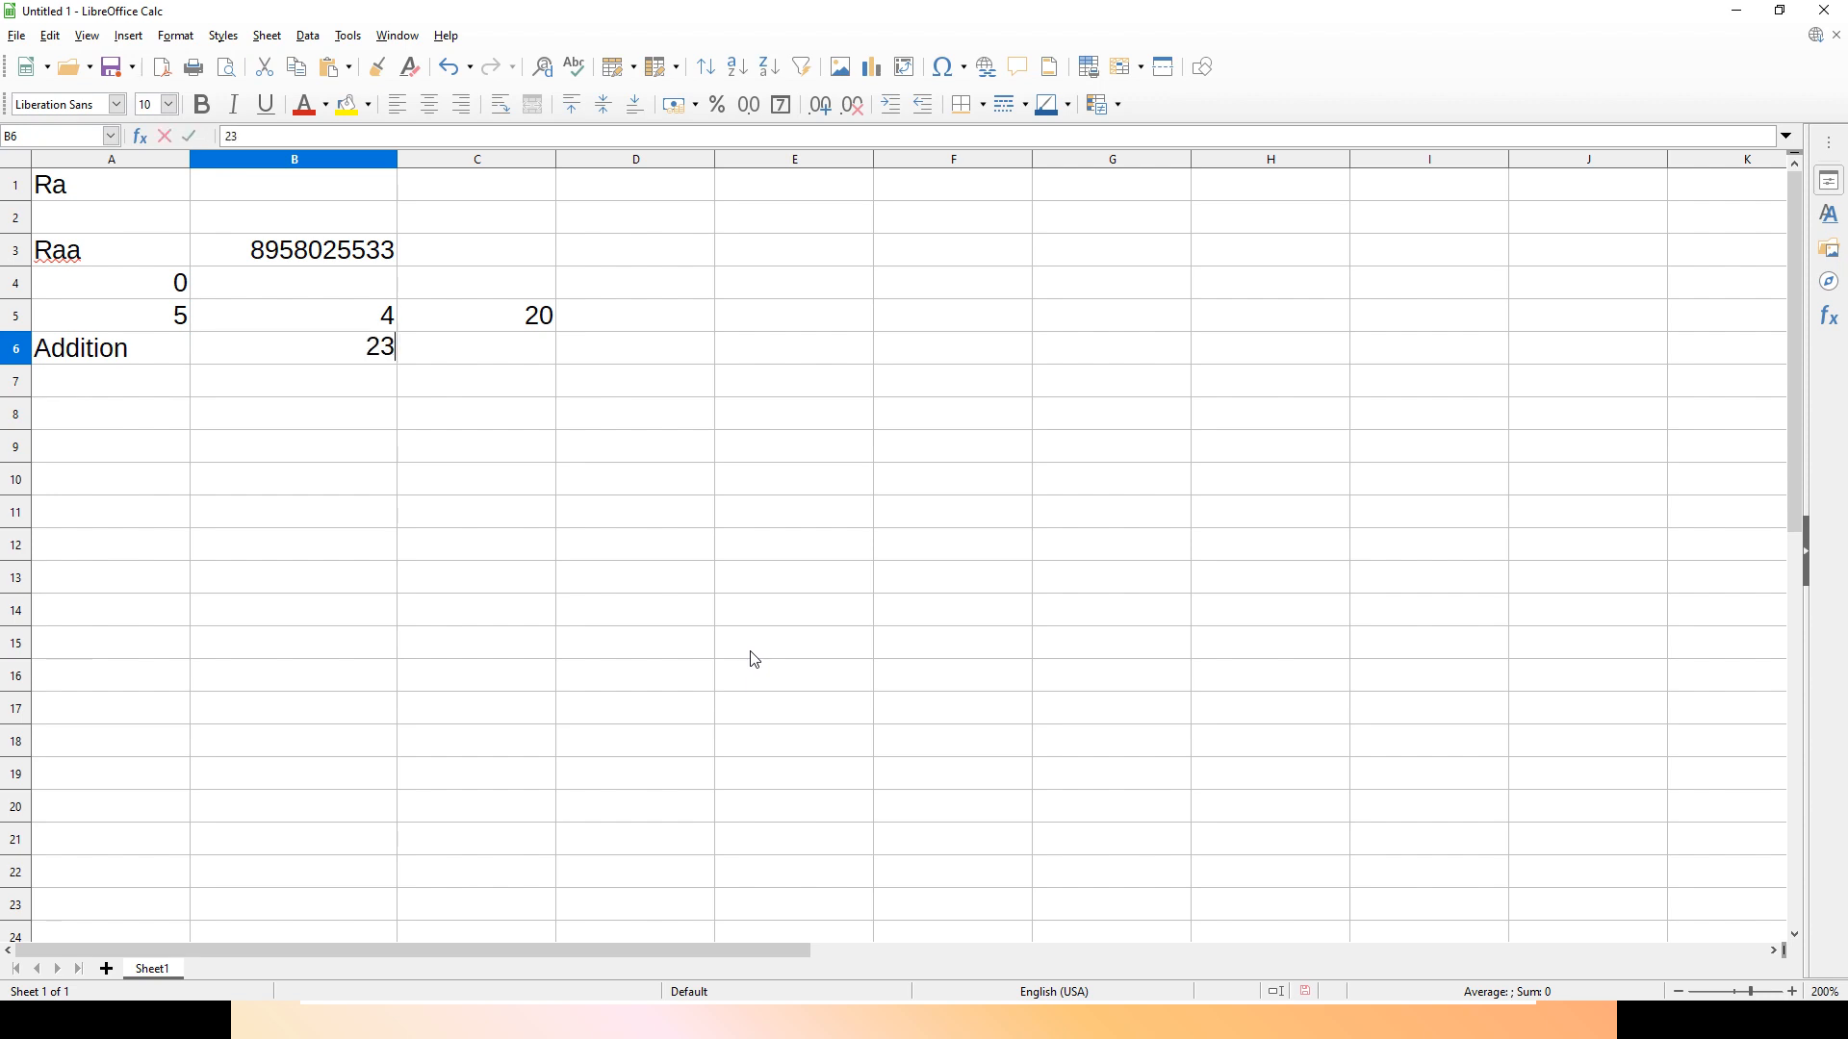
{"action": "key", "text": "Tab"}
{"action": "type", "text": "+"}
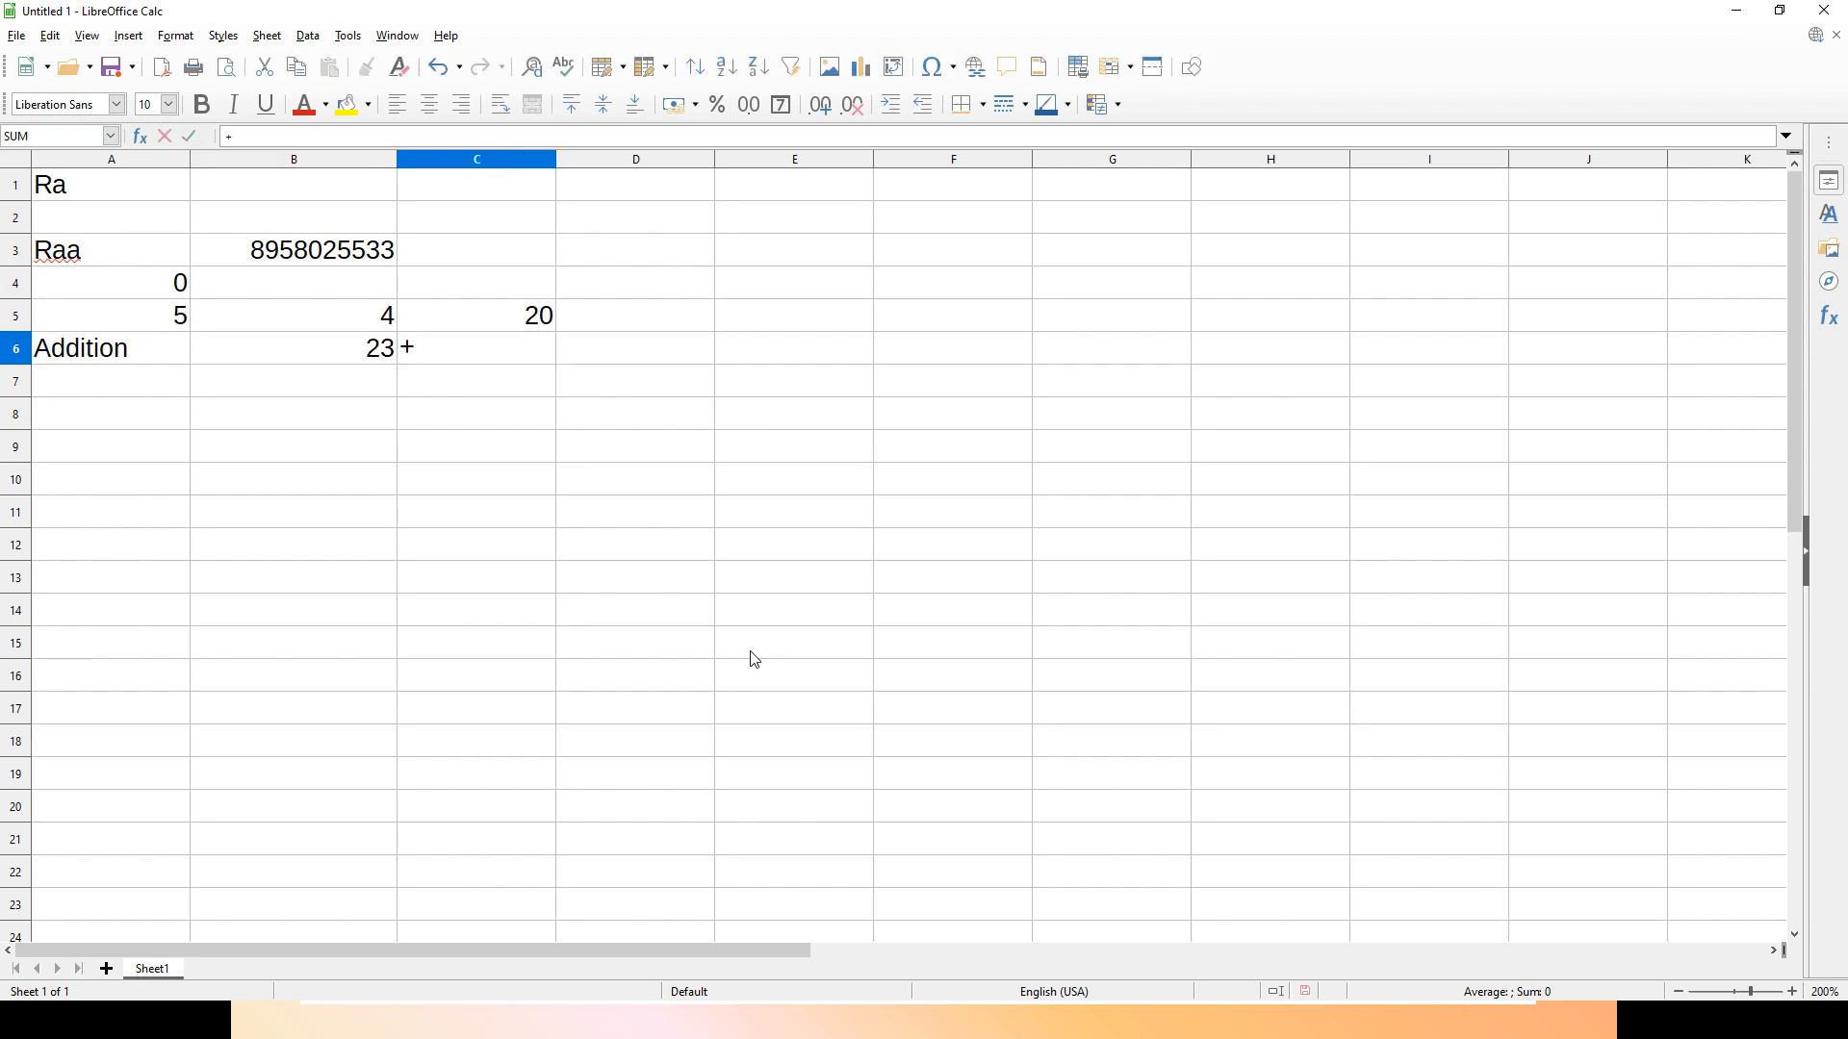
{"action": "key", "text": "BackSpace"}
{"action": "type", "text": "6"}
{"action": "key", "text": "Tab"}
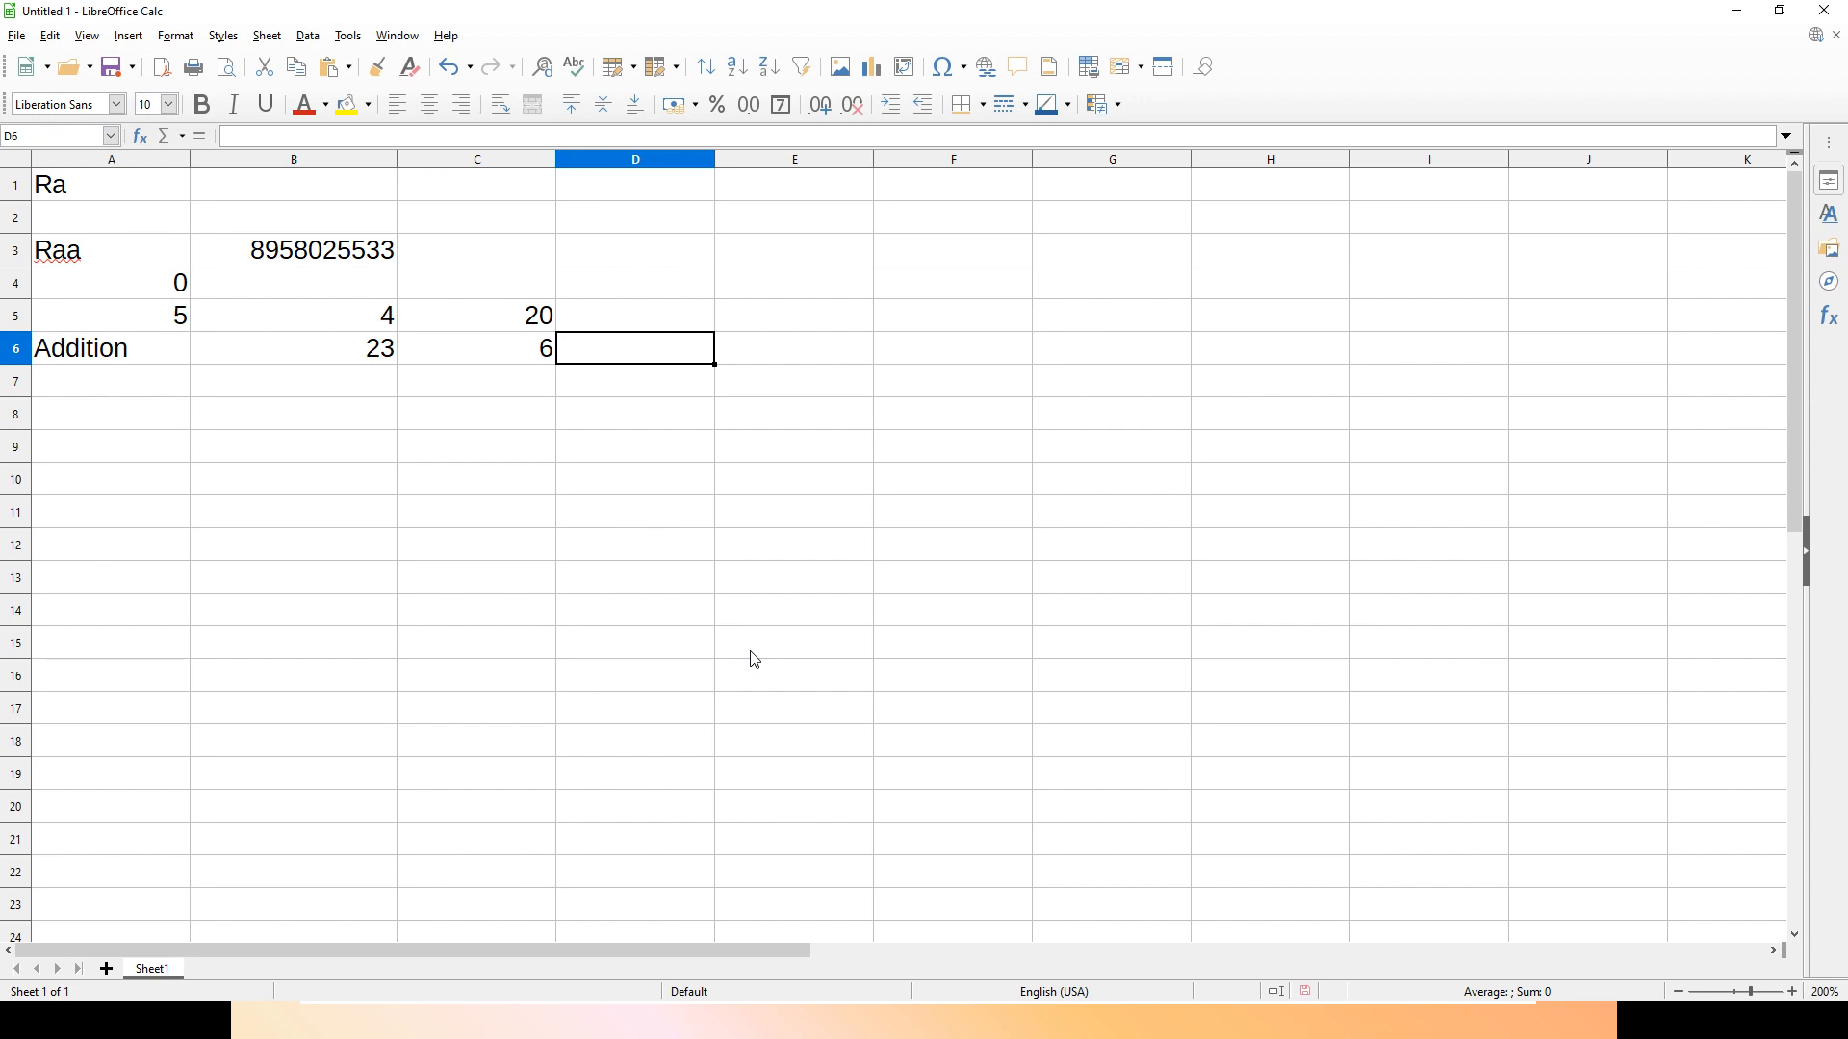
Step: Enter the addition formula =23+6 in D6
{"action": "type", "text": "=23+"}
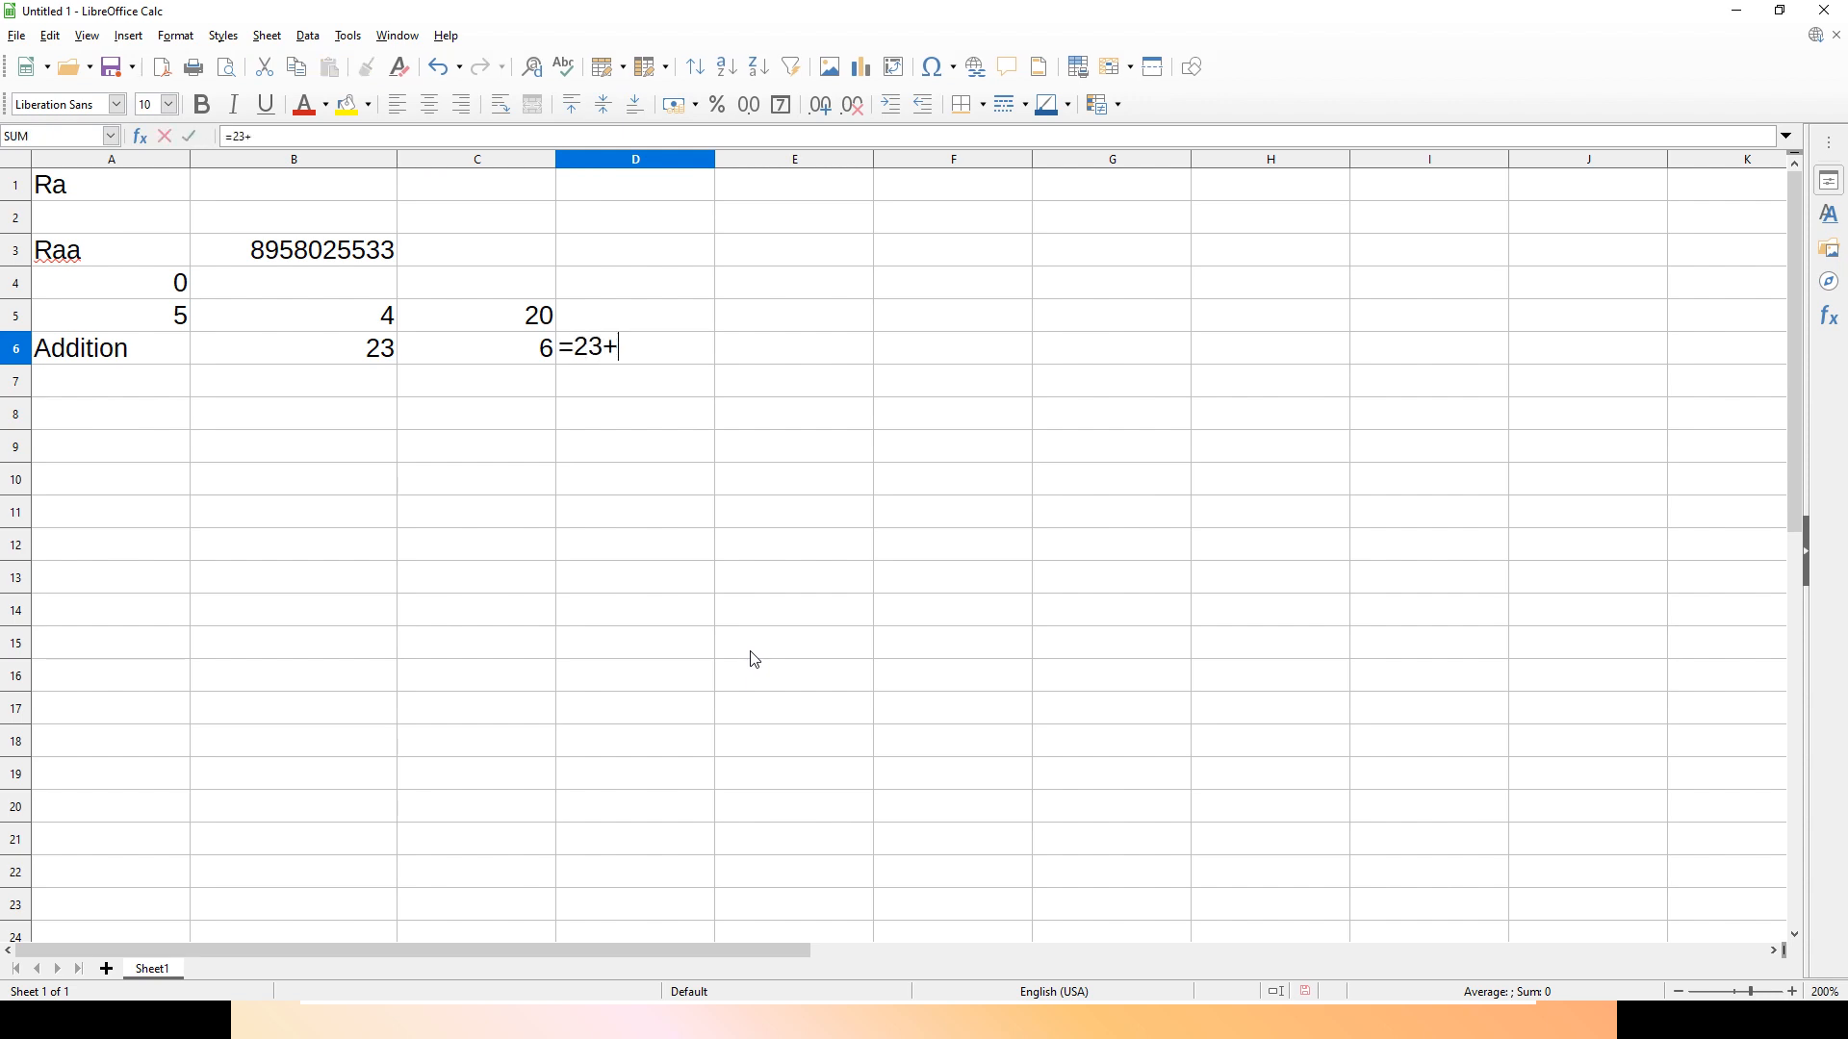
{"action": "type", "text": "6"}
{"action": "key", "text": "Return"}
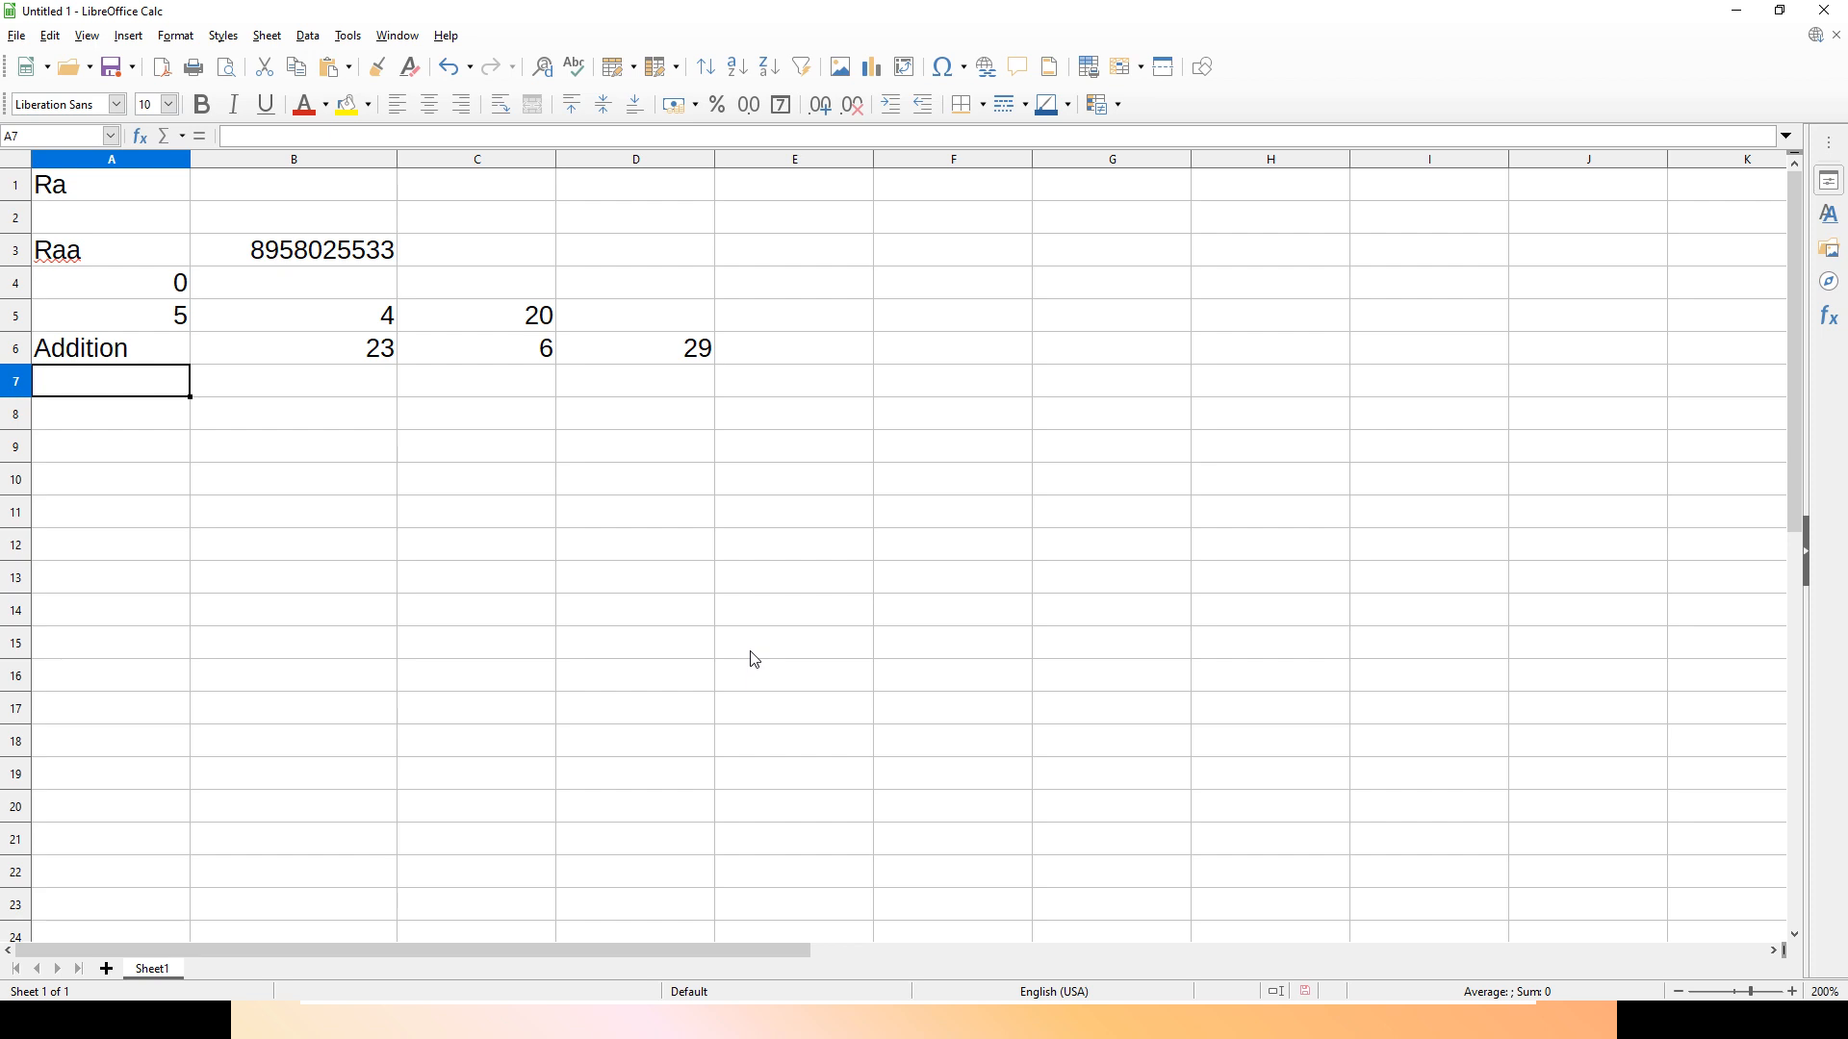
Step: Label A7 "Subtraction" and enter the operands 0 in B7 and 6 in C7
{"action": "type", "text": "Sub"}
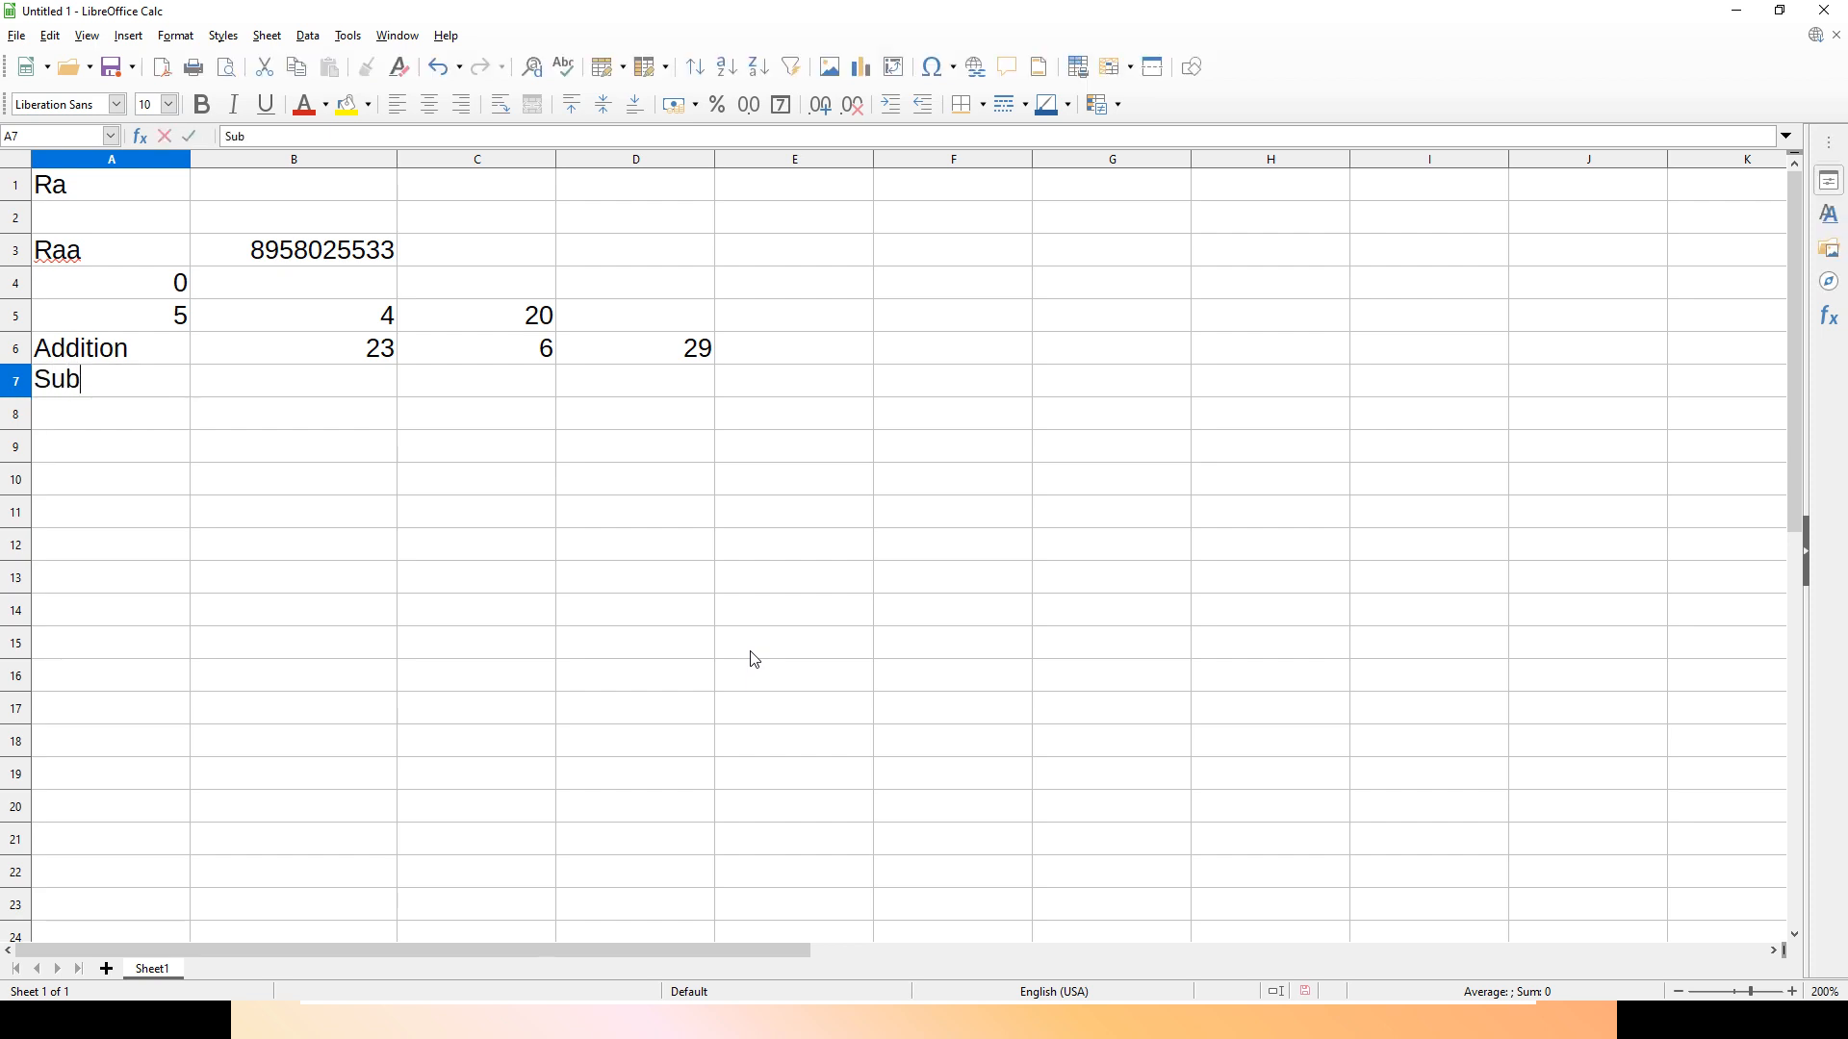
{"action": "type", "text": "traction"}
{"action": "key", "text": "Tab"}
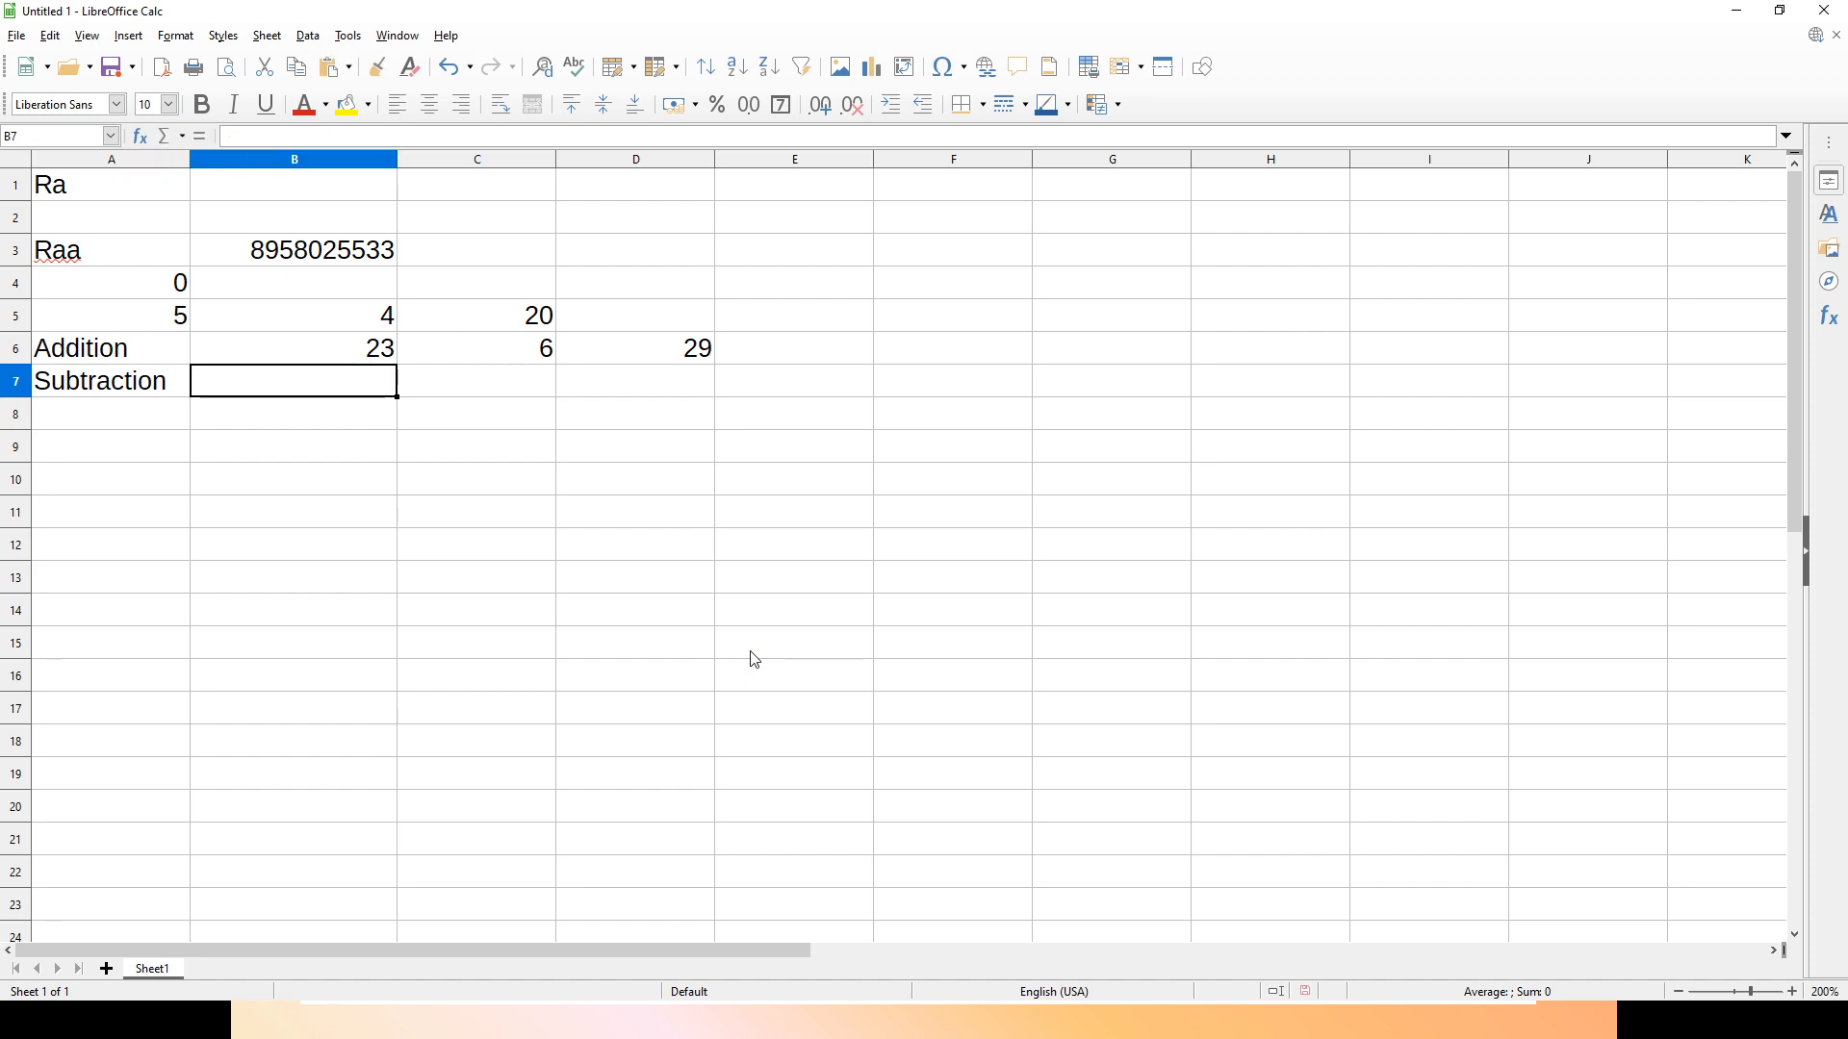
{"action": "type", "text": "0"}
{"action": "key", "text": "Tab"}
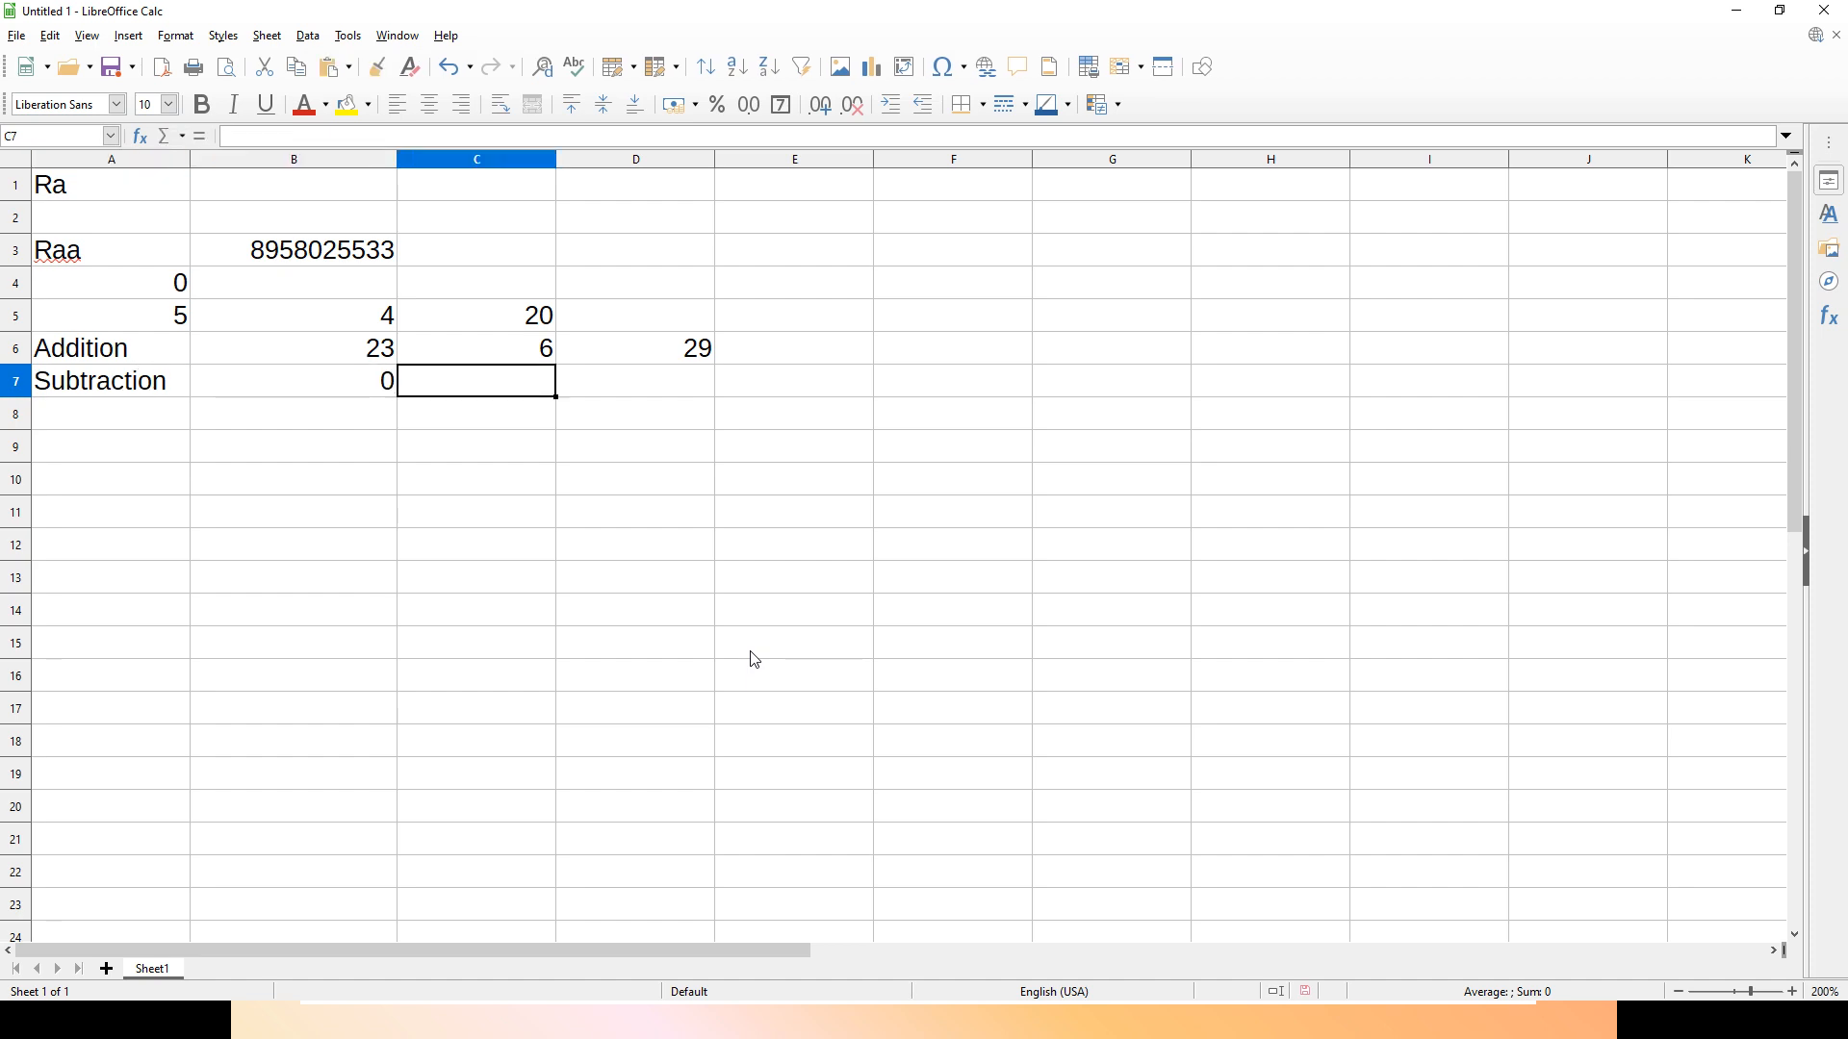
{"action": "type", "text": "6"}
{"action": "key", "text": "Tab"}
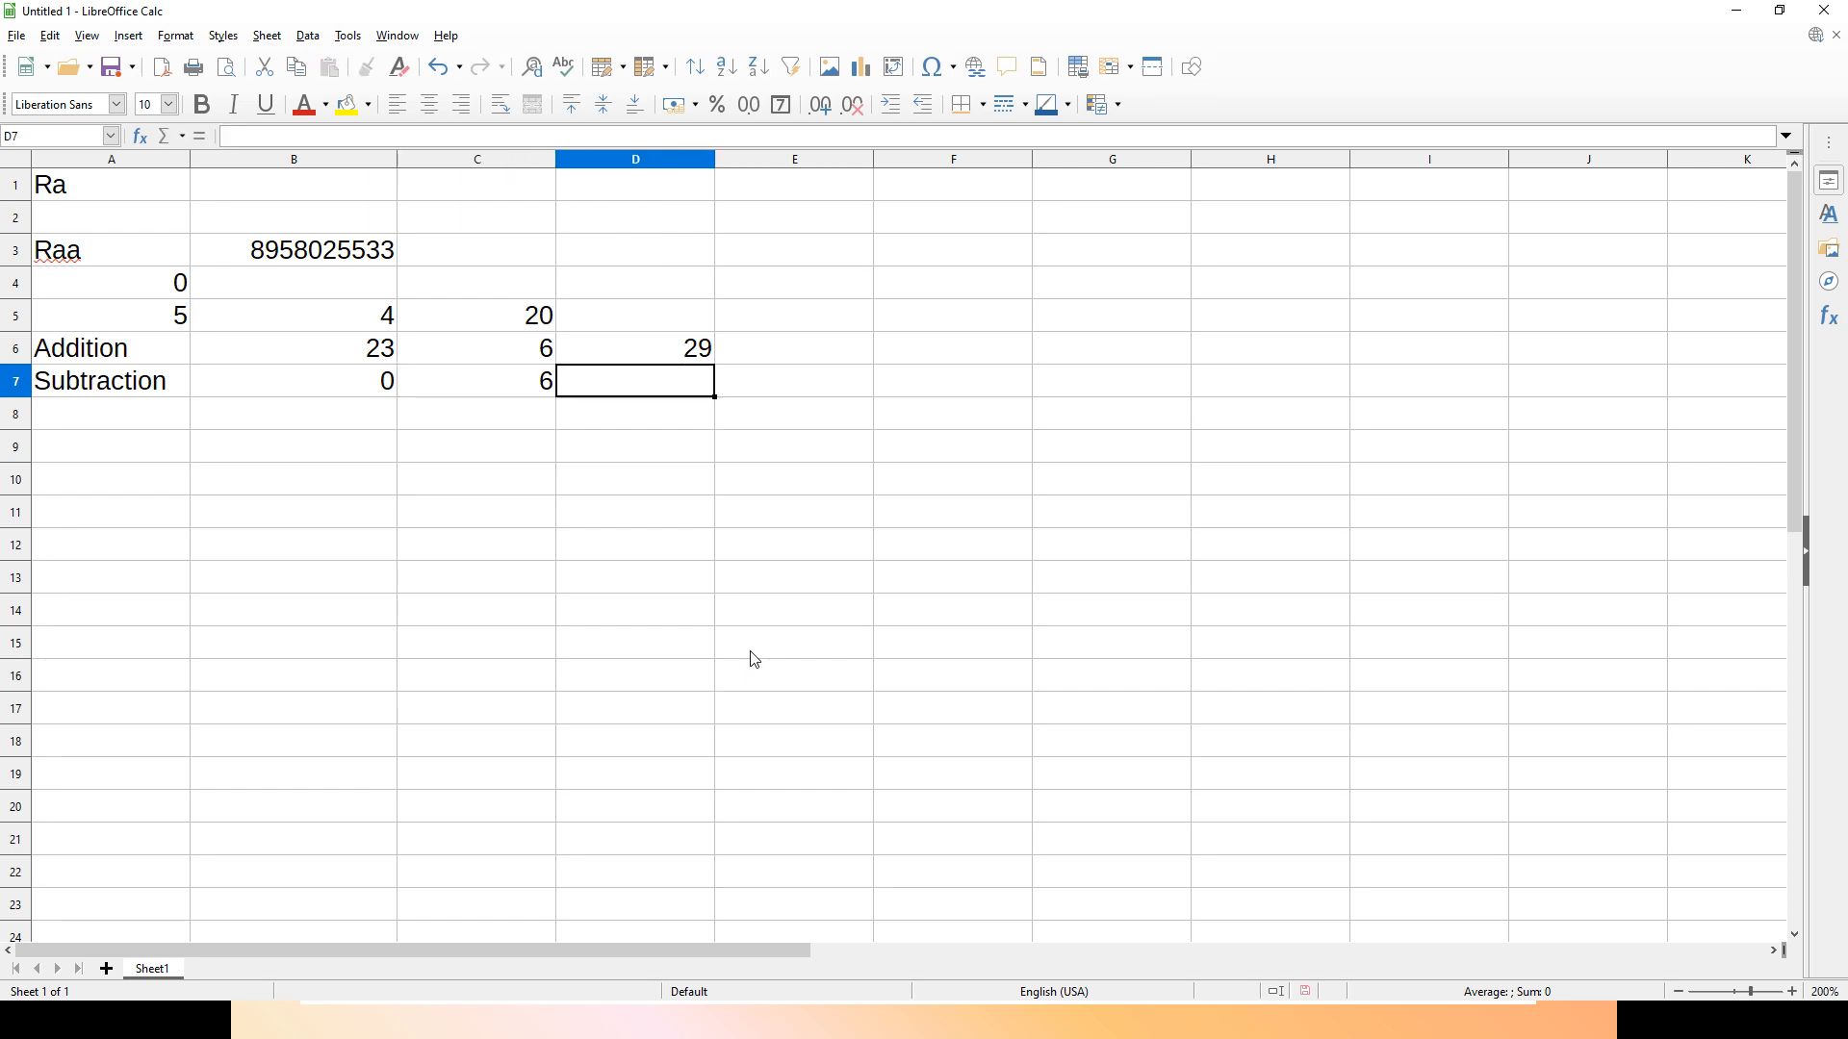
Step: Enter the subtraction formula =0-6 in D7
{"action": "type", "text": "="}
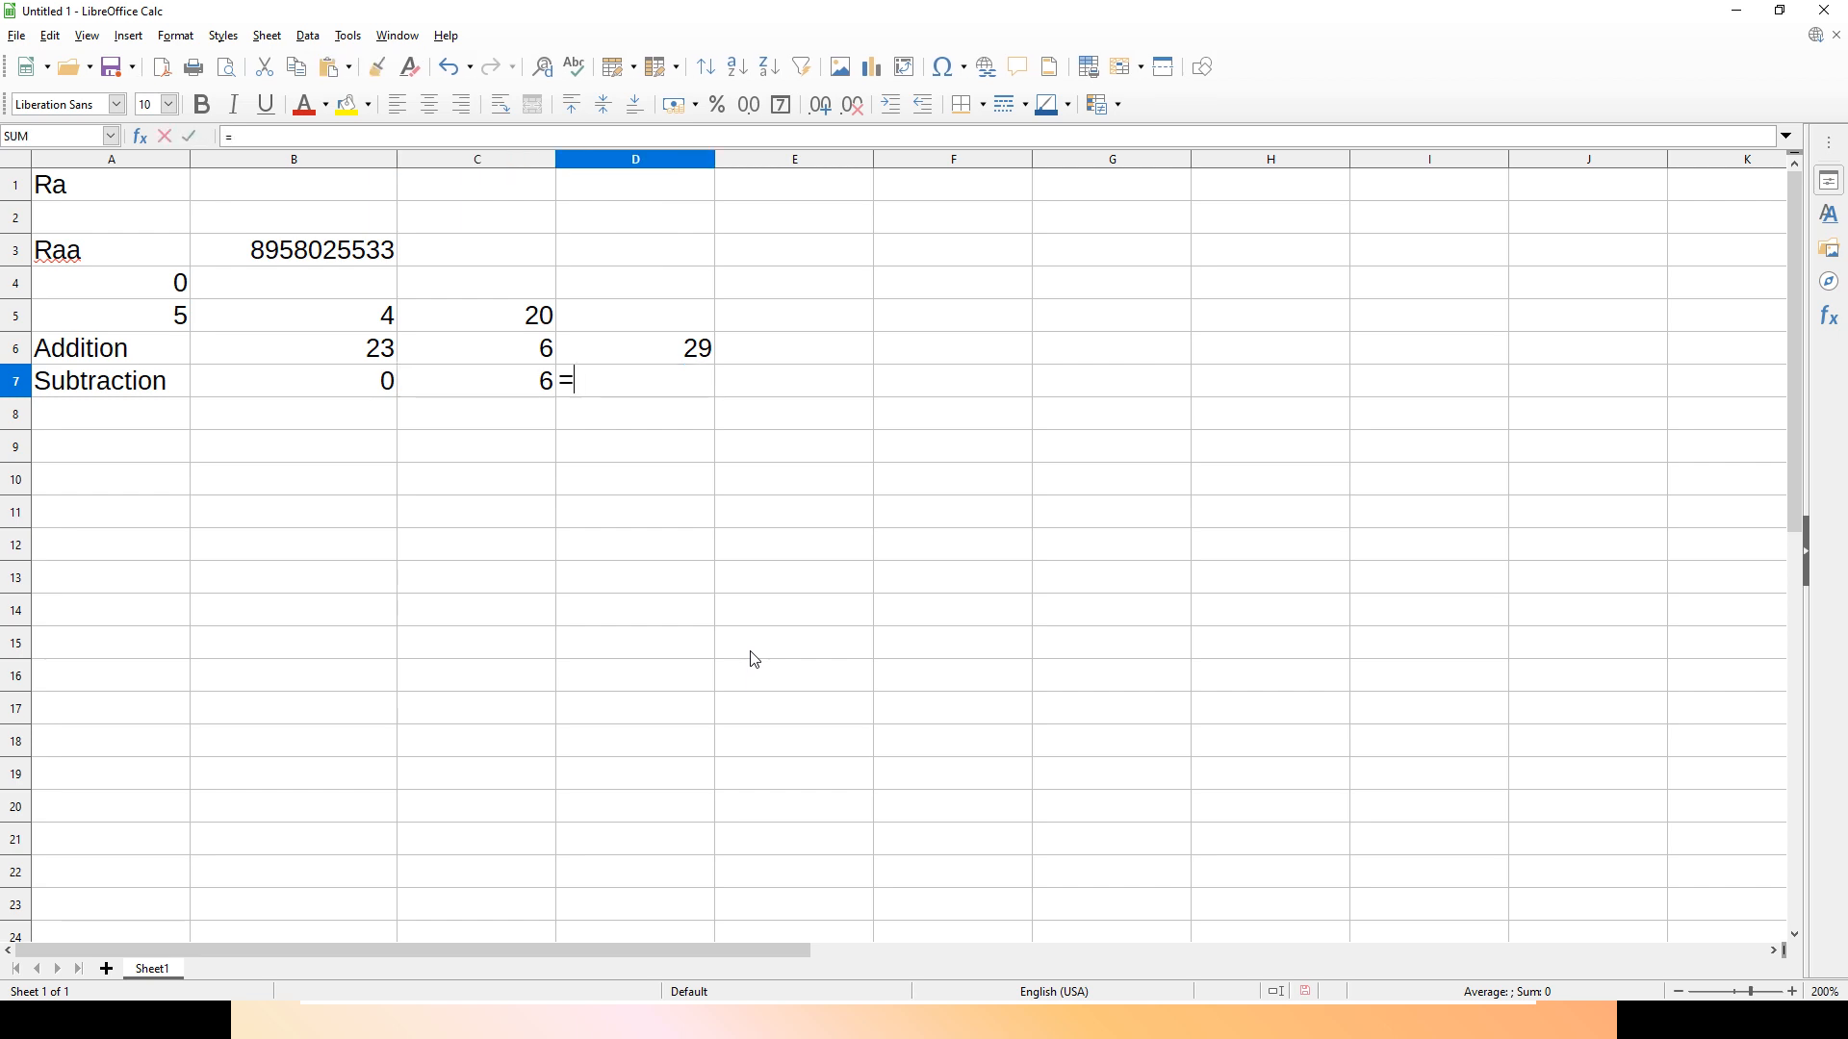
{"action": "type", "text": "0-6"}
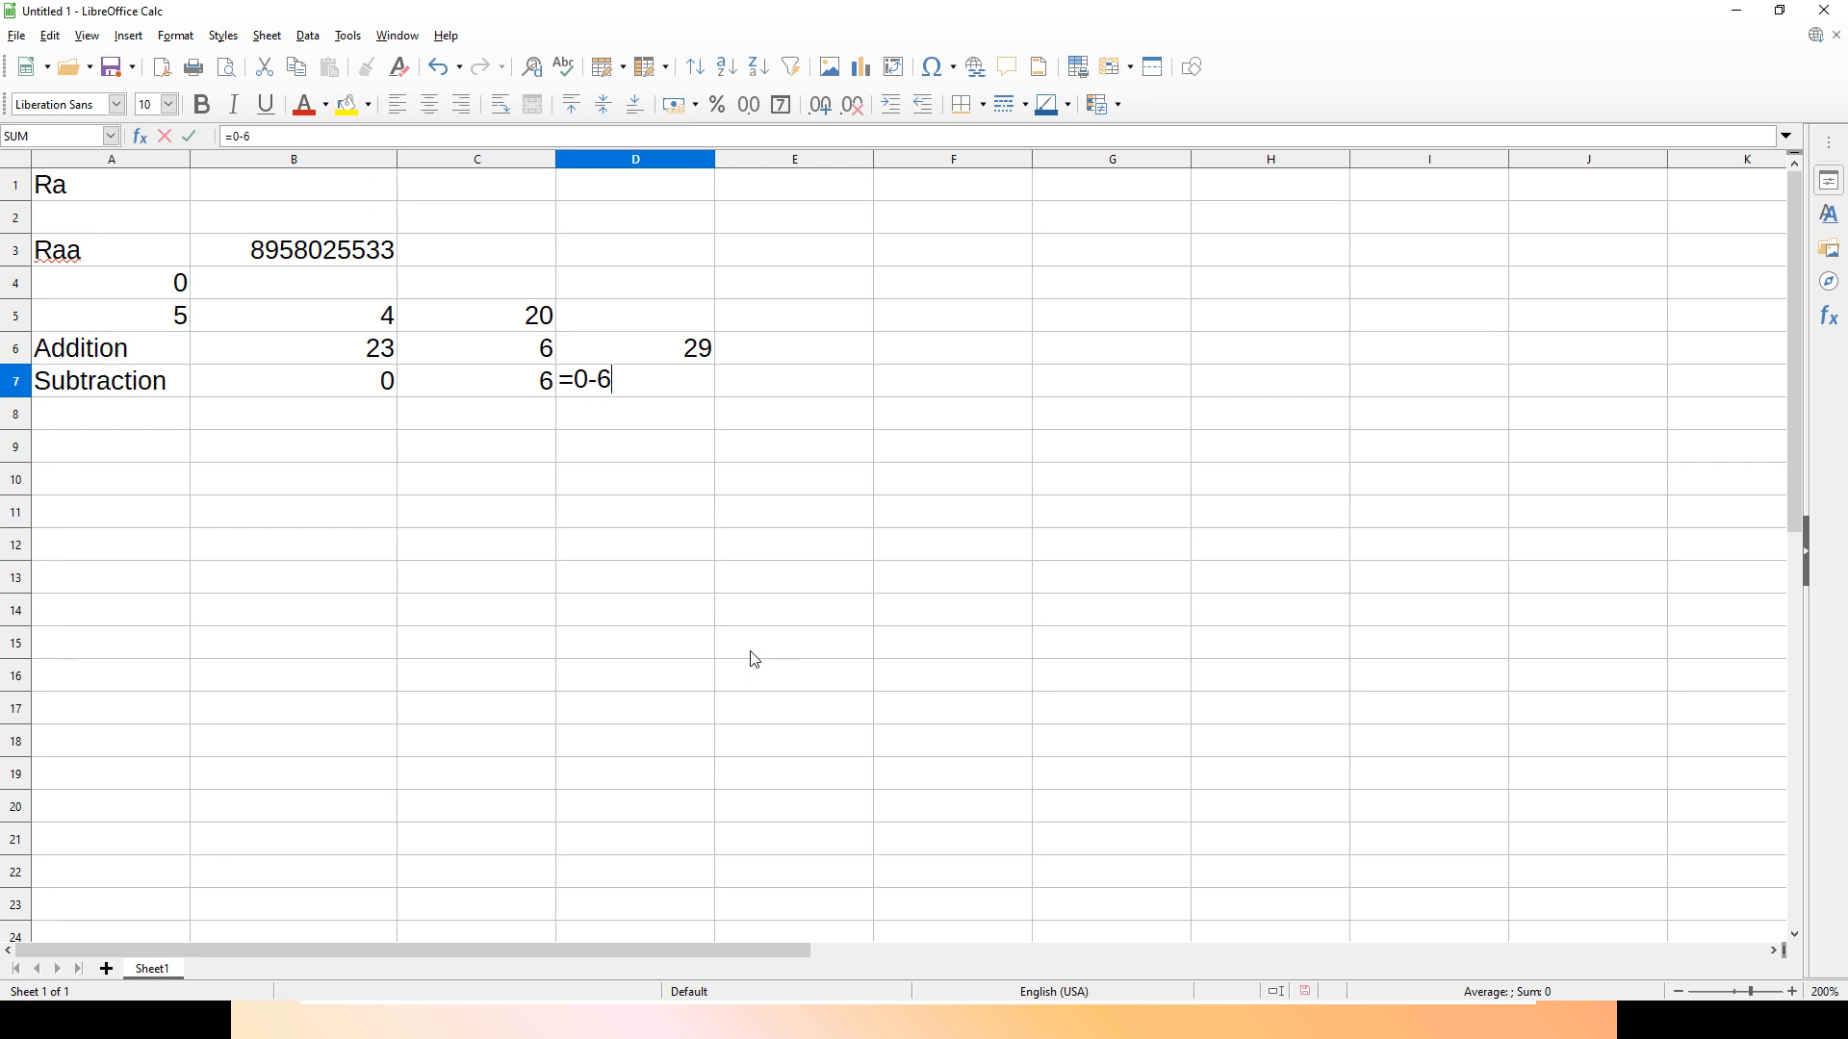
{"action": "key", "text": "Return"}
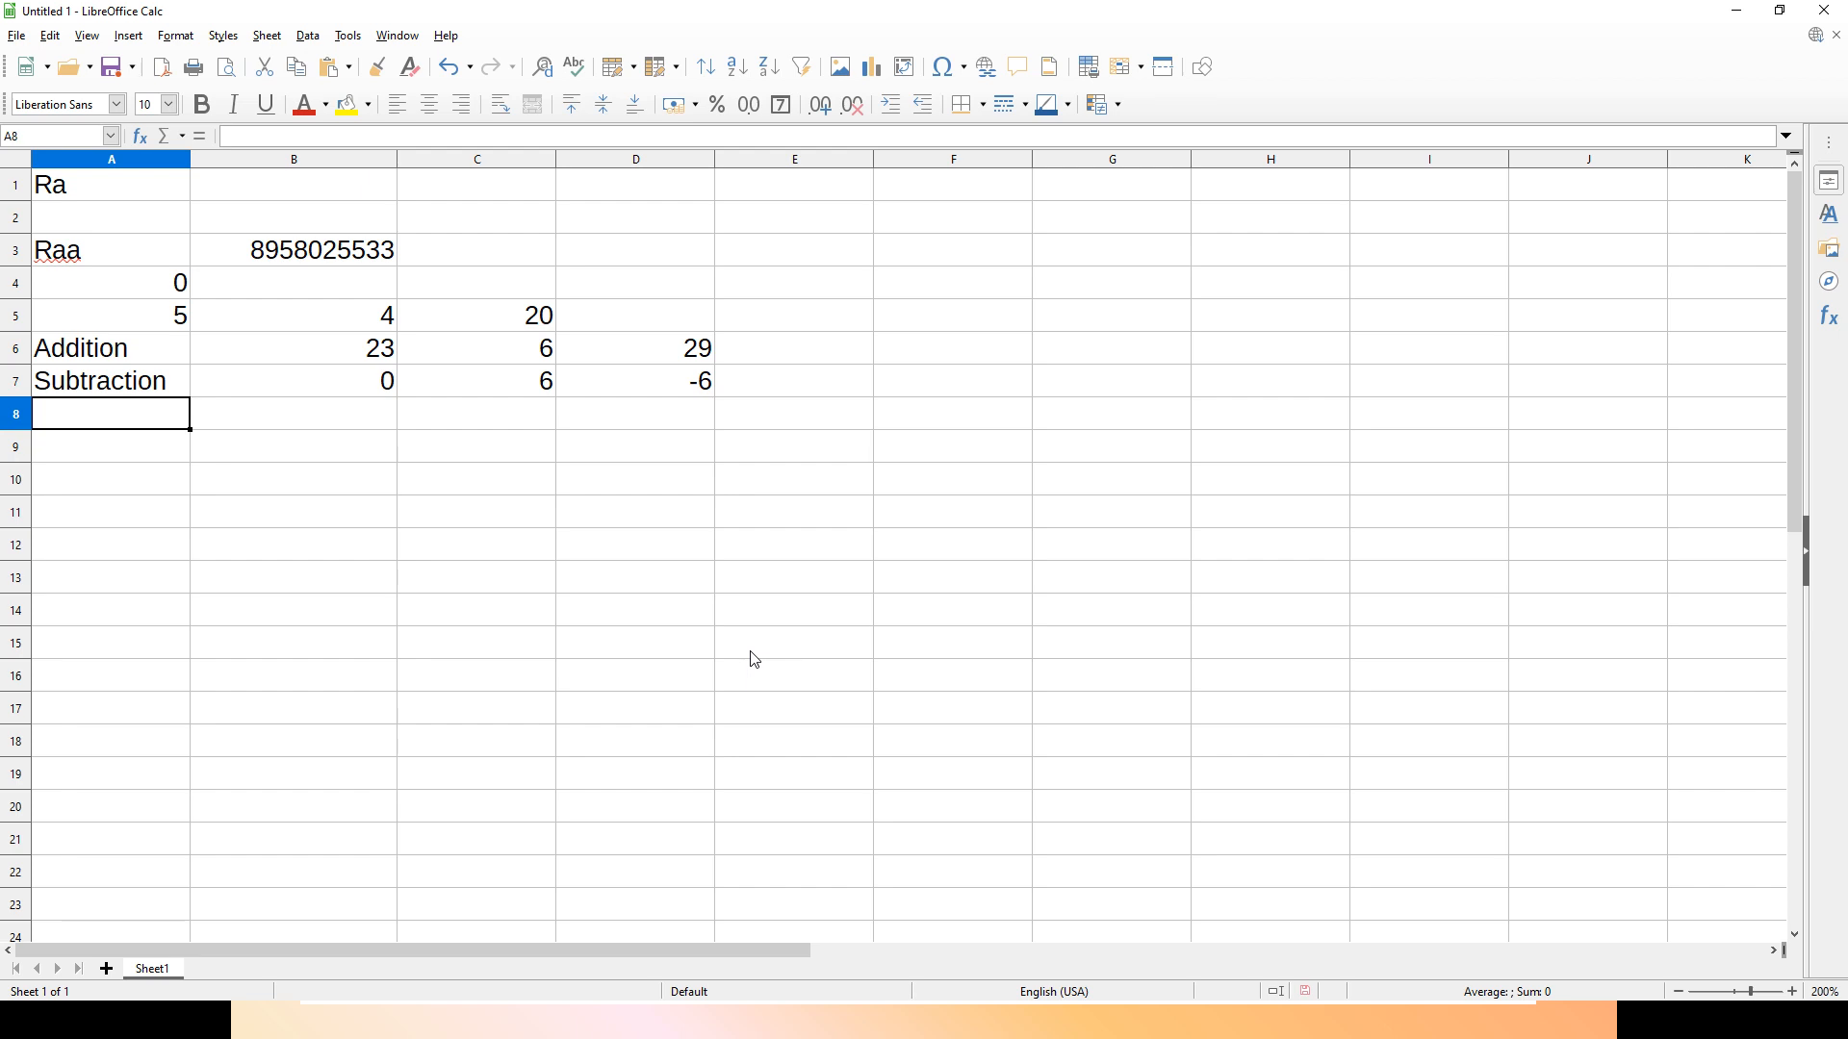
Step: Label A8 "Divide" and enter the operands 88 in B8 and 8 in C8
{"action": "type", "text": "Divide"}
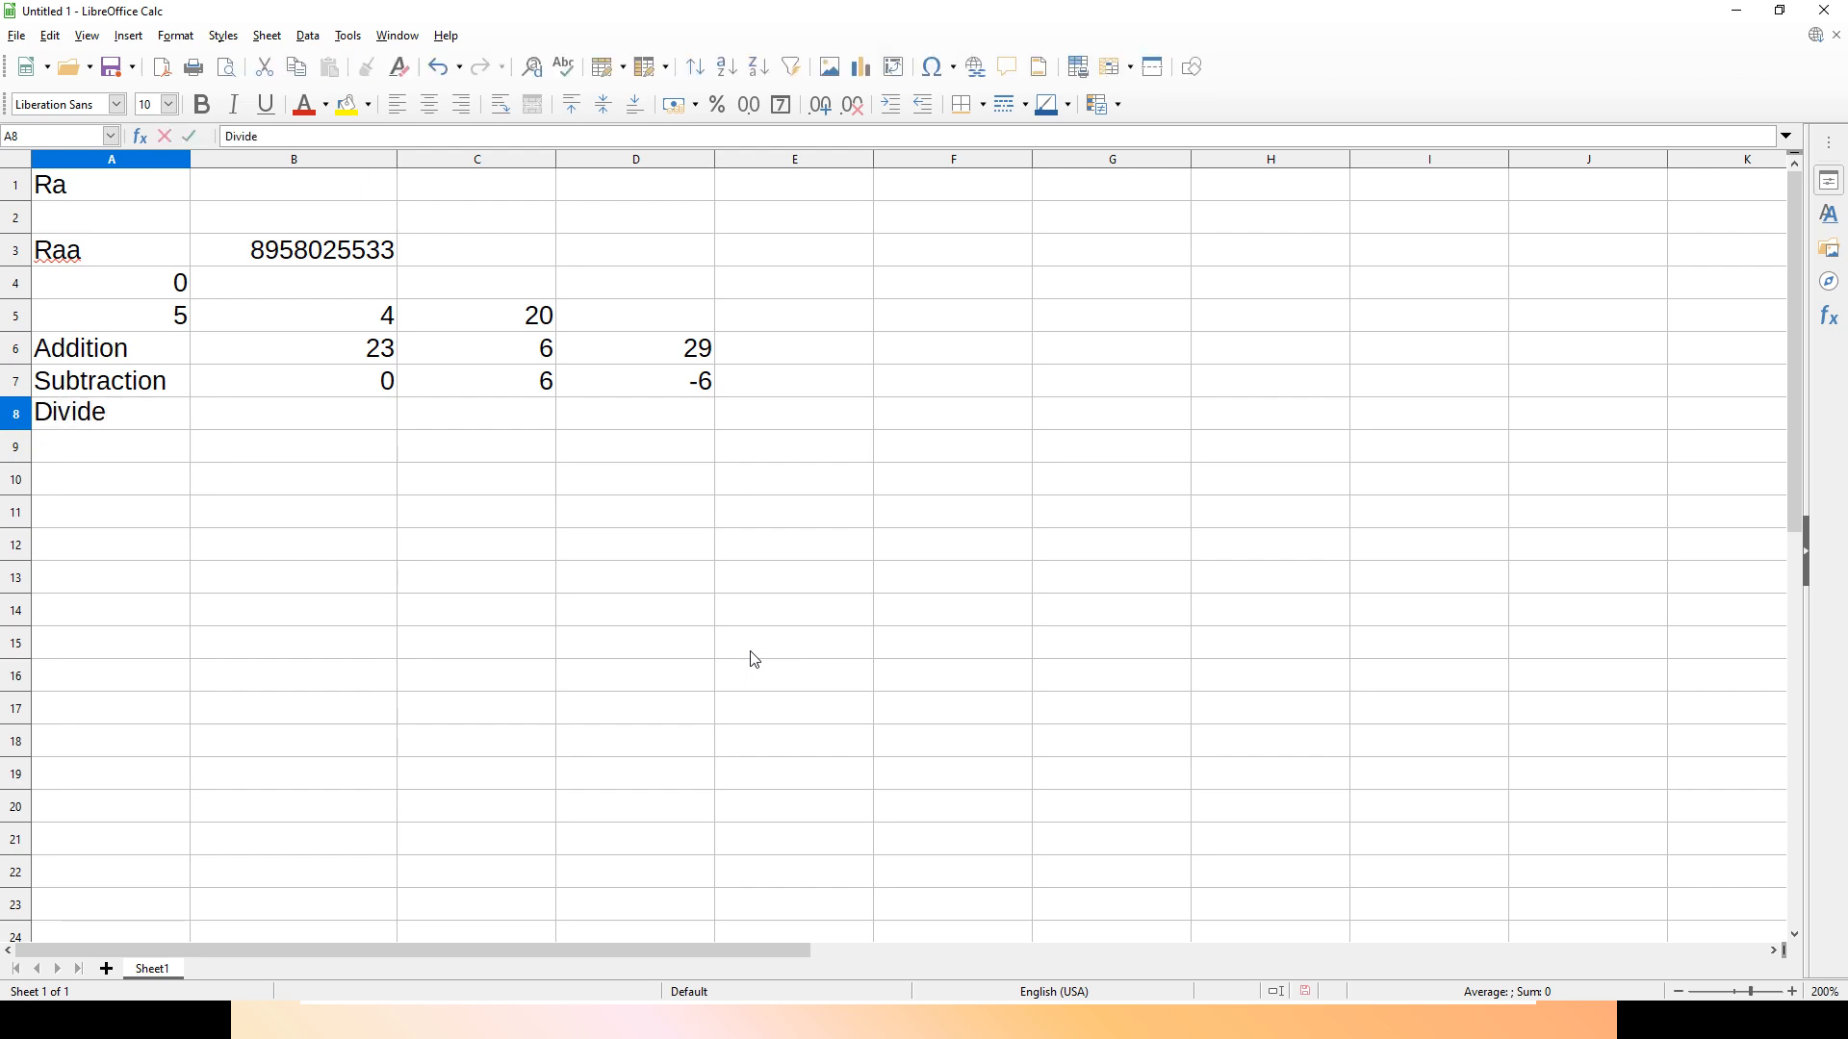
{"action": "key", "text": "Tab"}
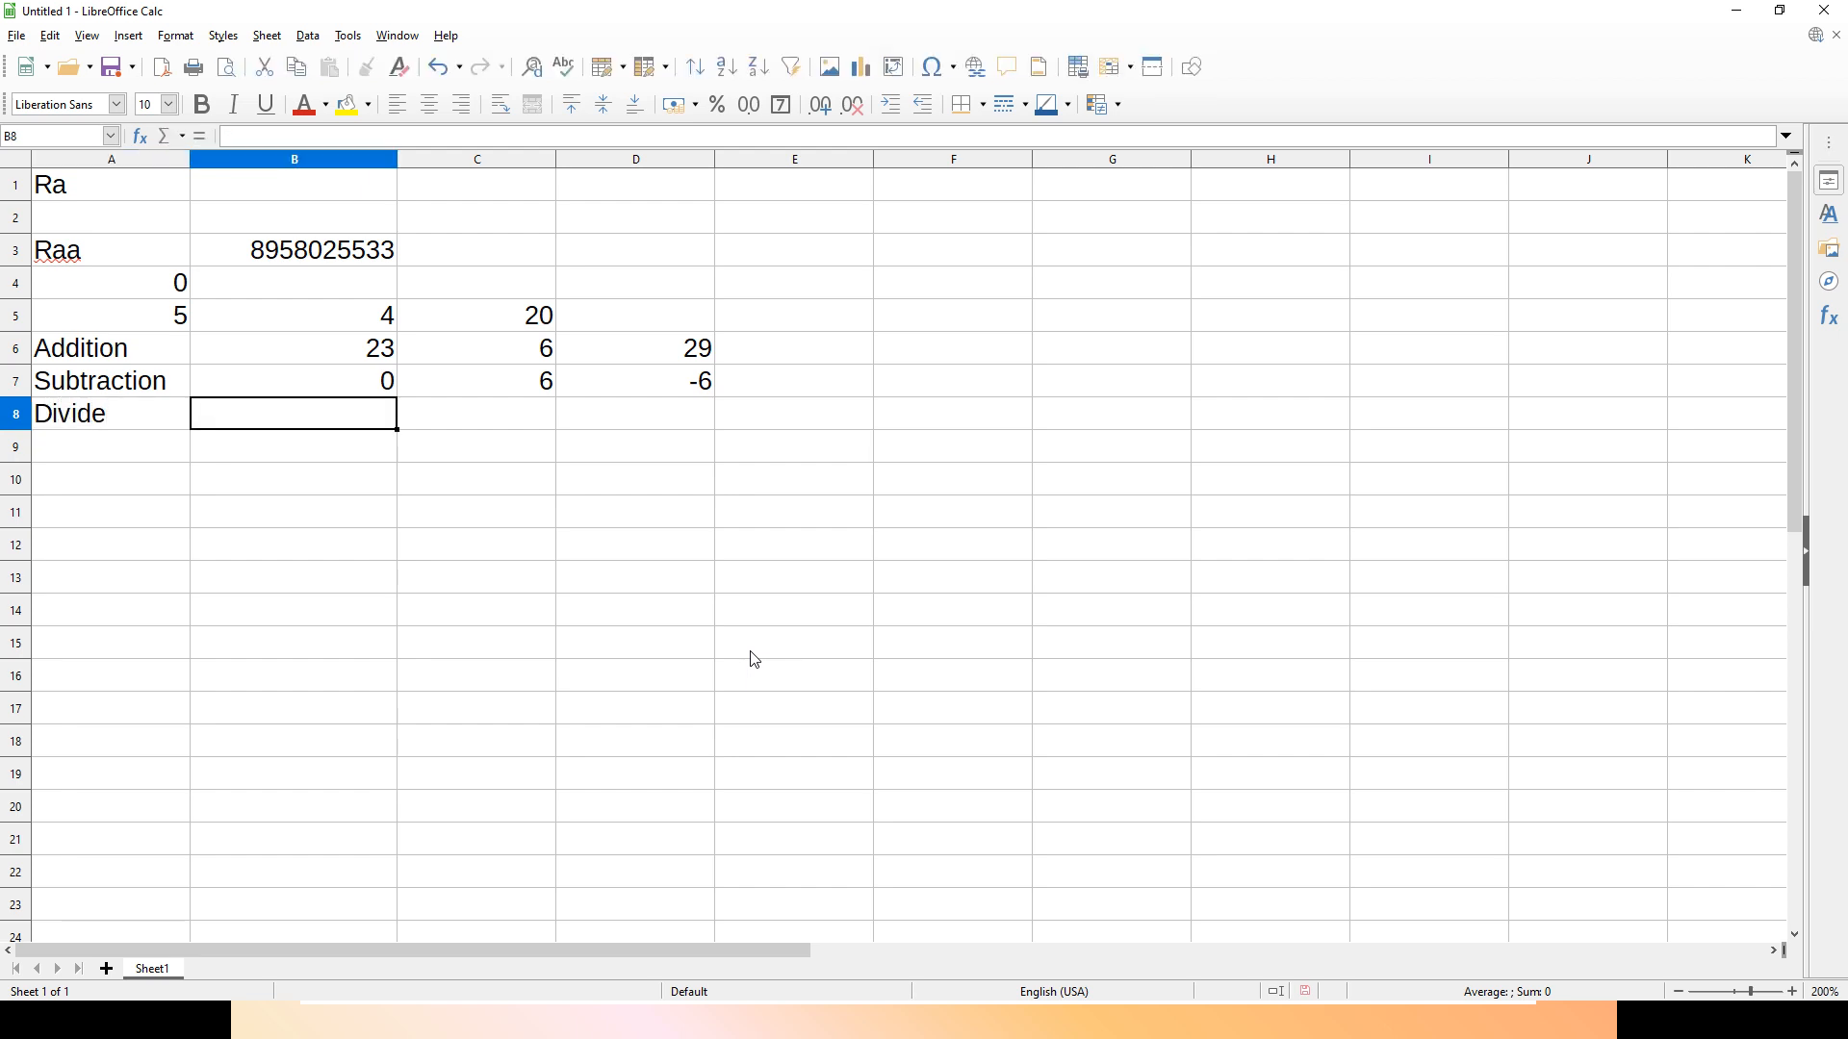
{"action": "type", "text": "88"}
{"action": "key", "text": "Tab"}
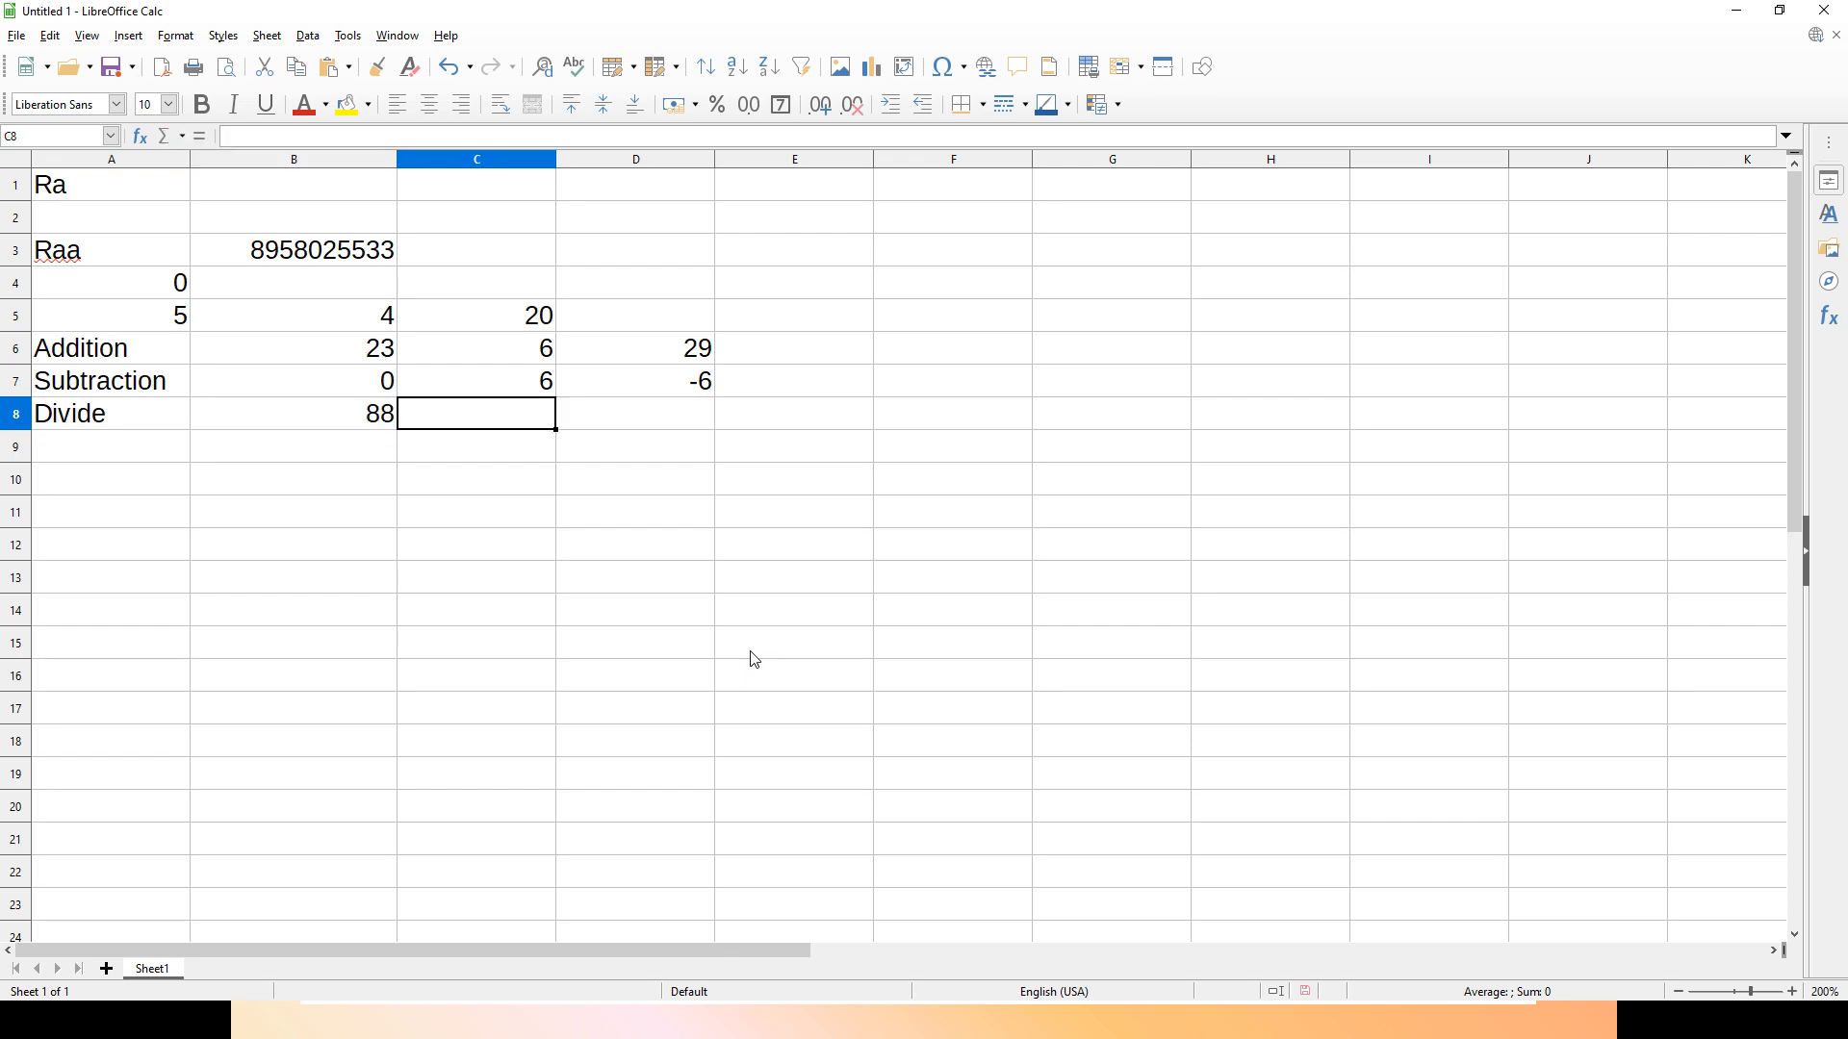
{"action": "type", "text": "8"}
{"action": "key", "text": "Tab"}
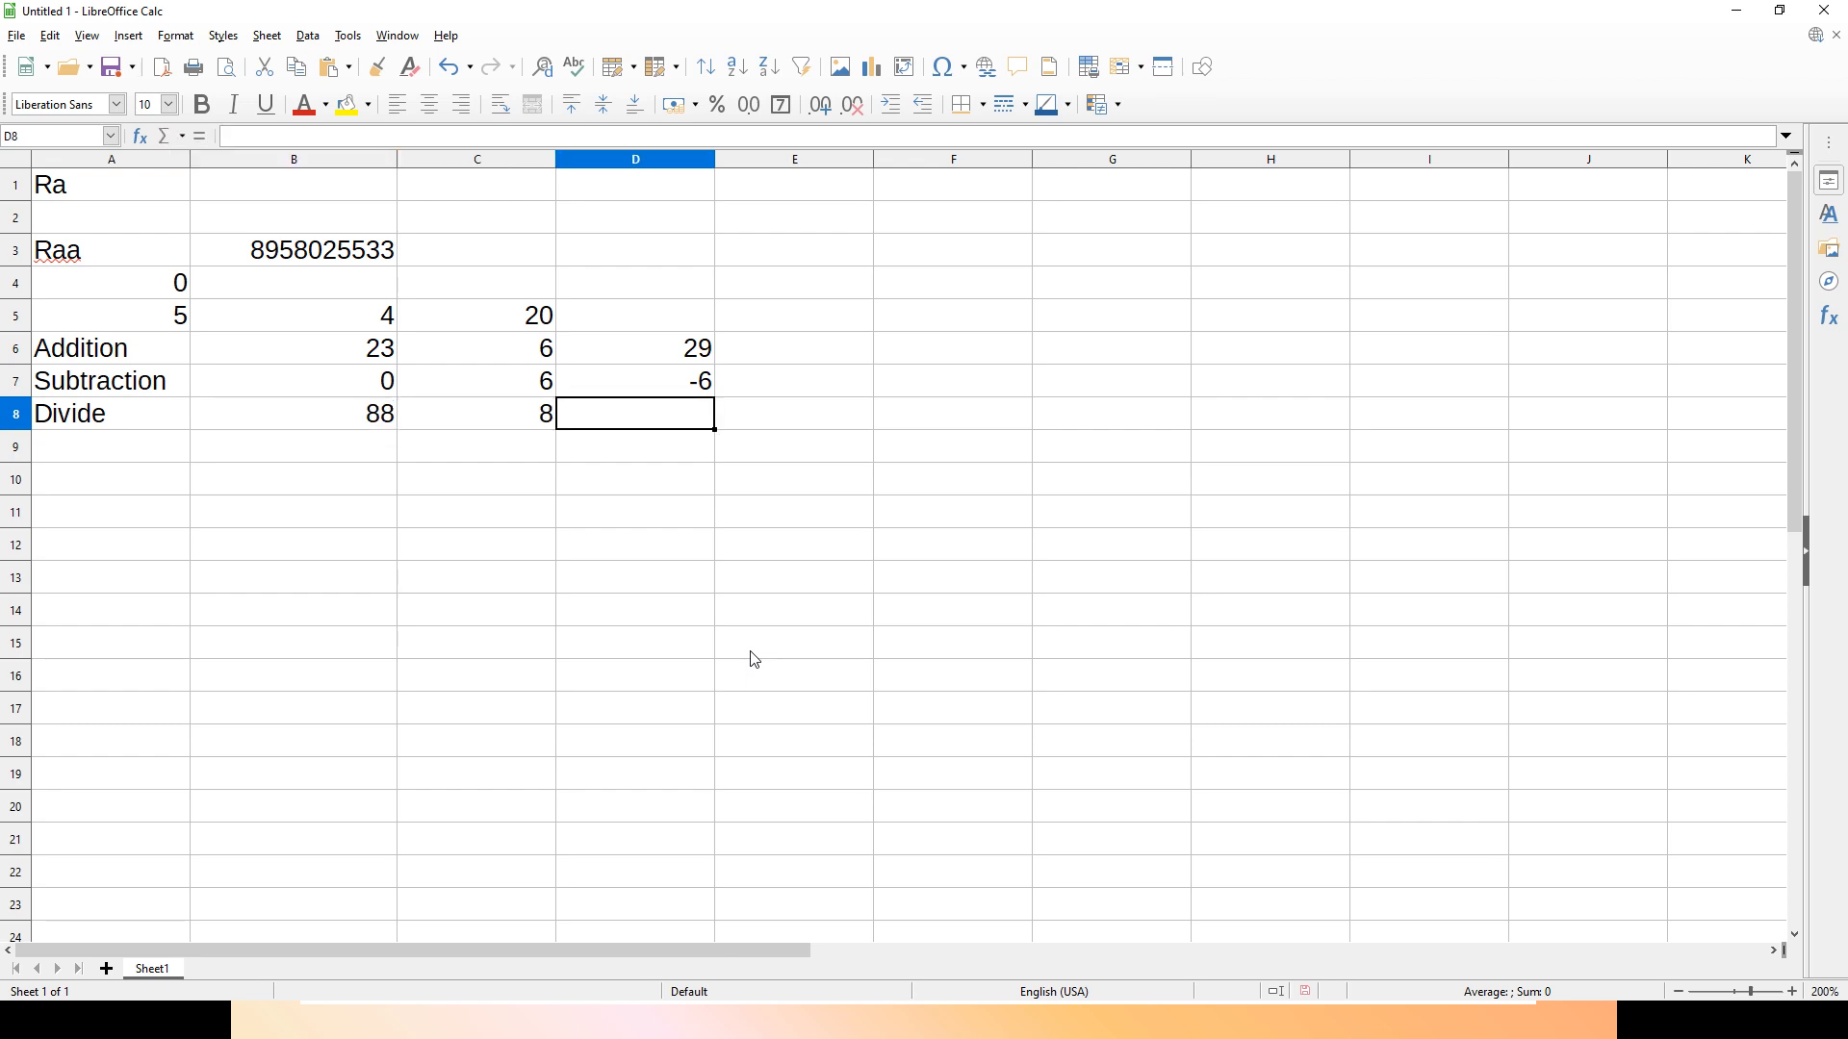
Step: Enter the division formula =88/8 in D8
{"action": "type", "text": "=88"}
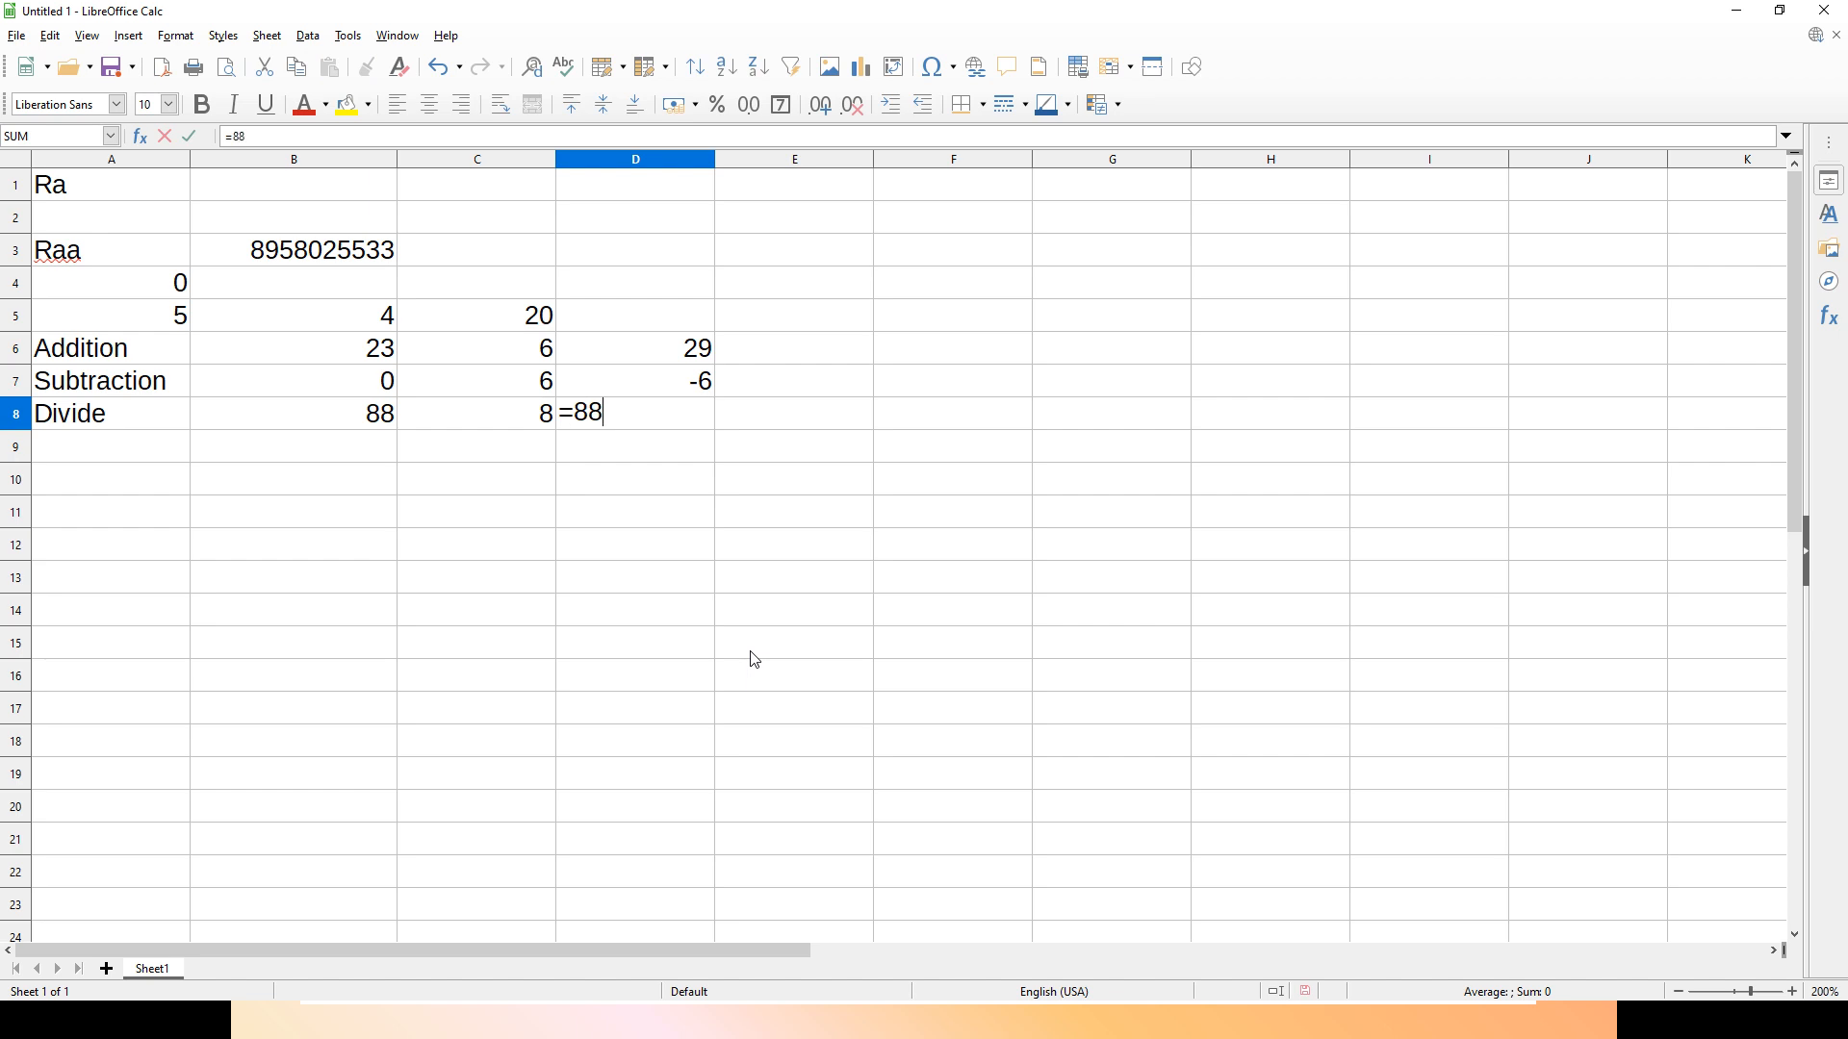
{"action": "type", "text": "/8"}
{"action": "key", "text": "Return"}
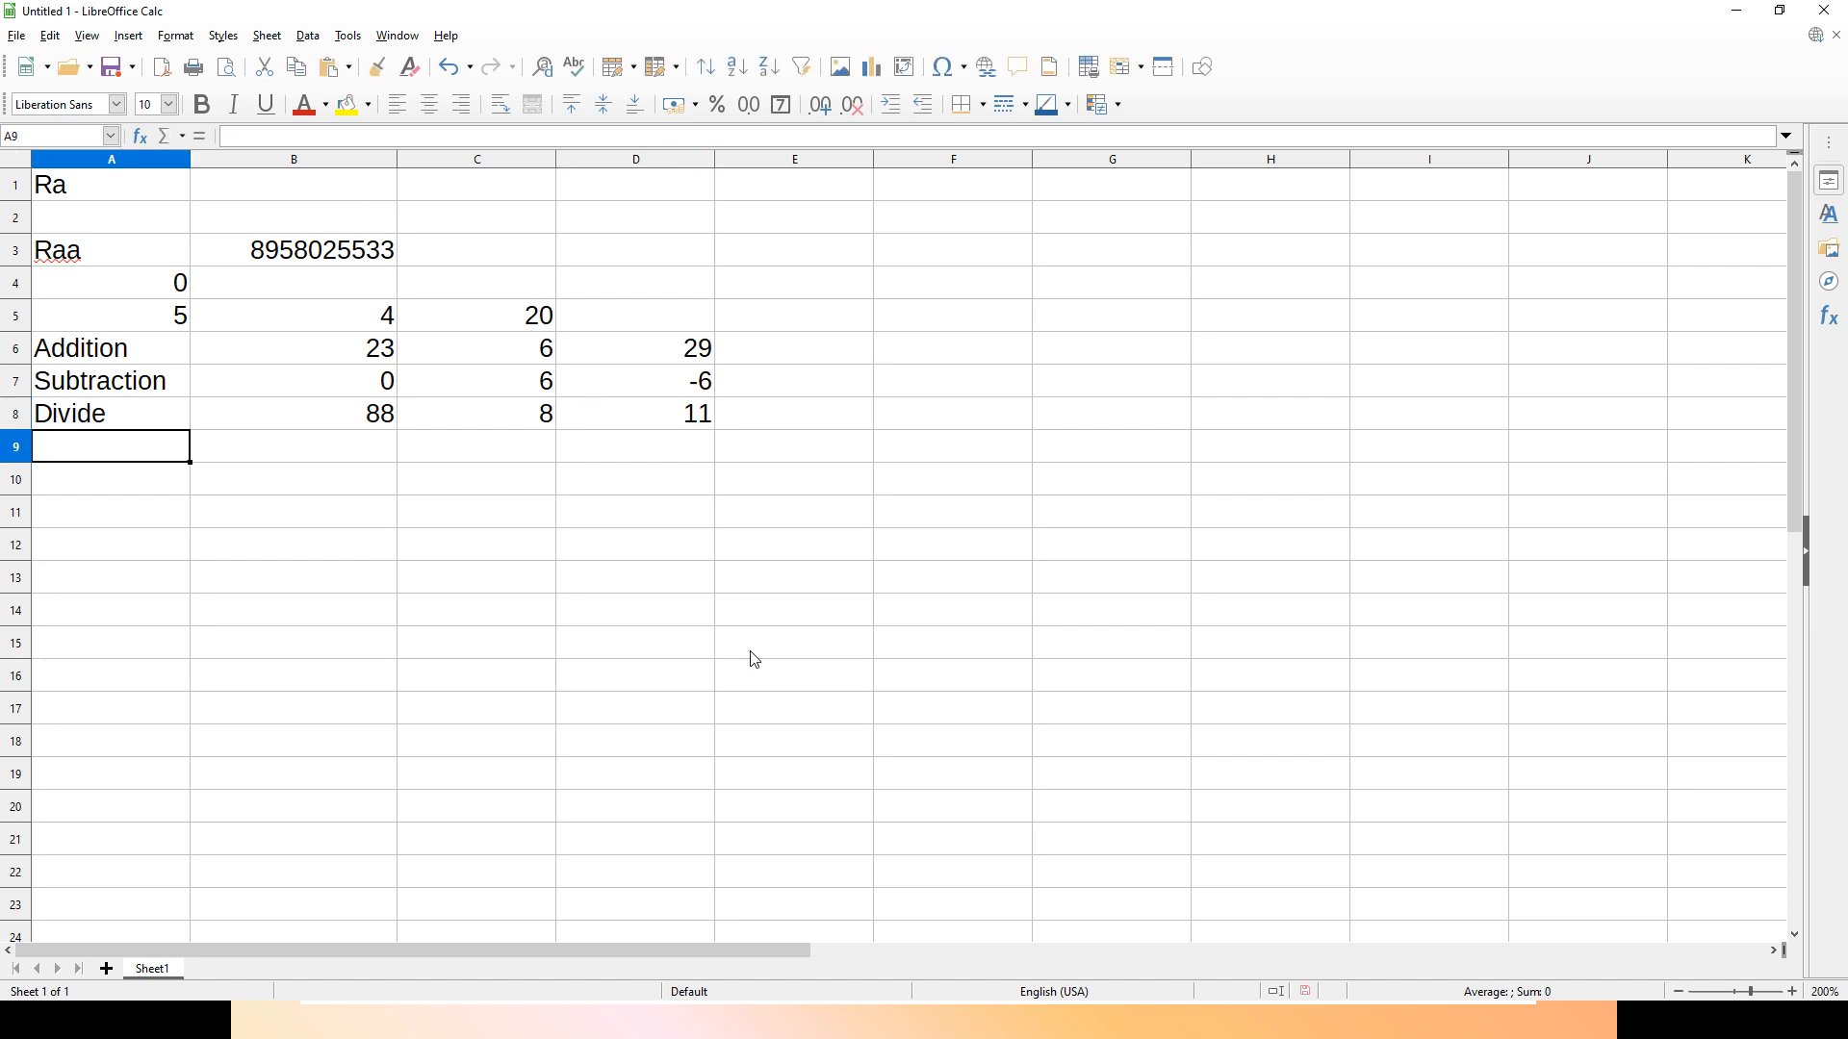
Step: Check the operator table on the presentation slide, then return to the spreadsheet and enter "Exponention" in A9
{"action": "key", "text": "alt+Tab"}
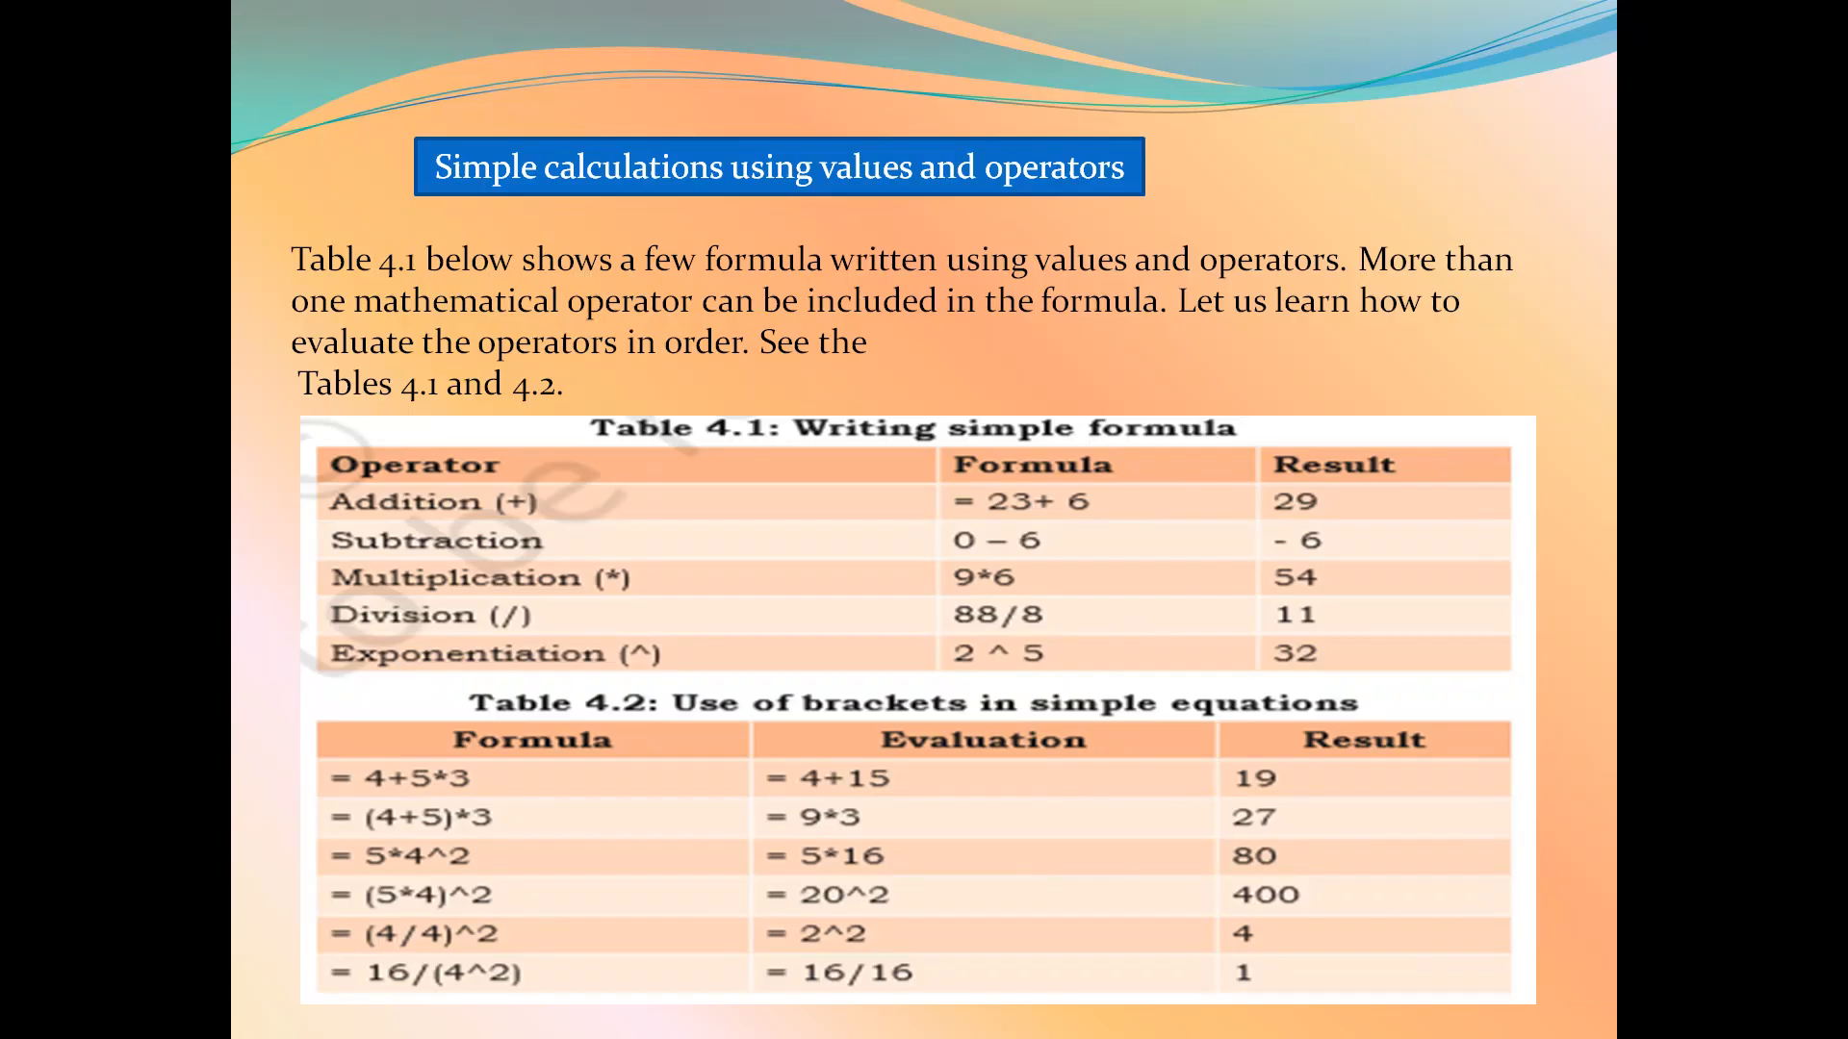
{"action": "key", "text": "alt+Tab"}
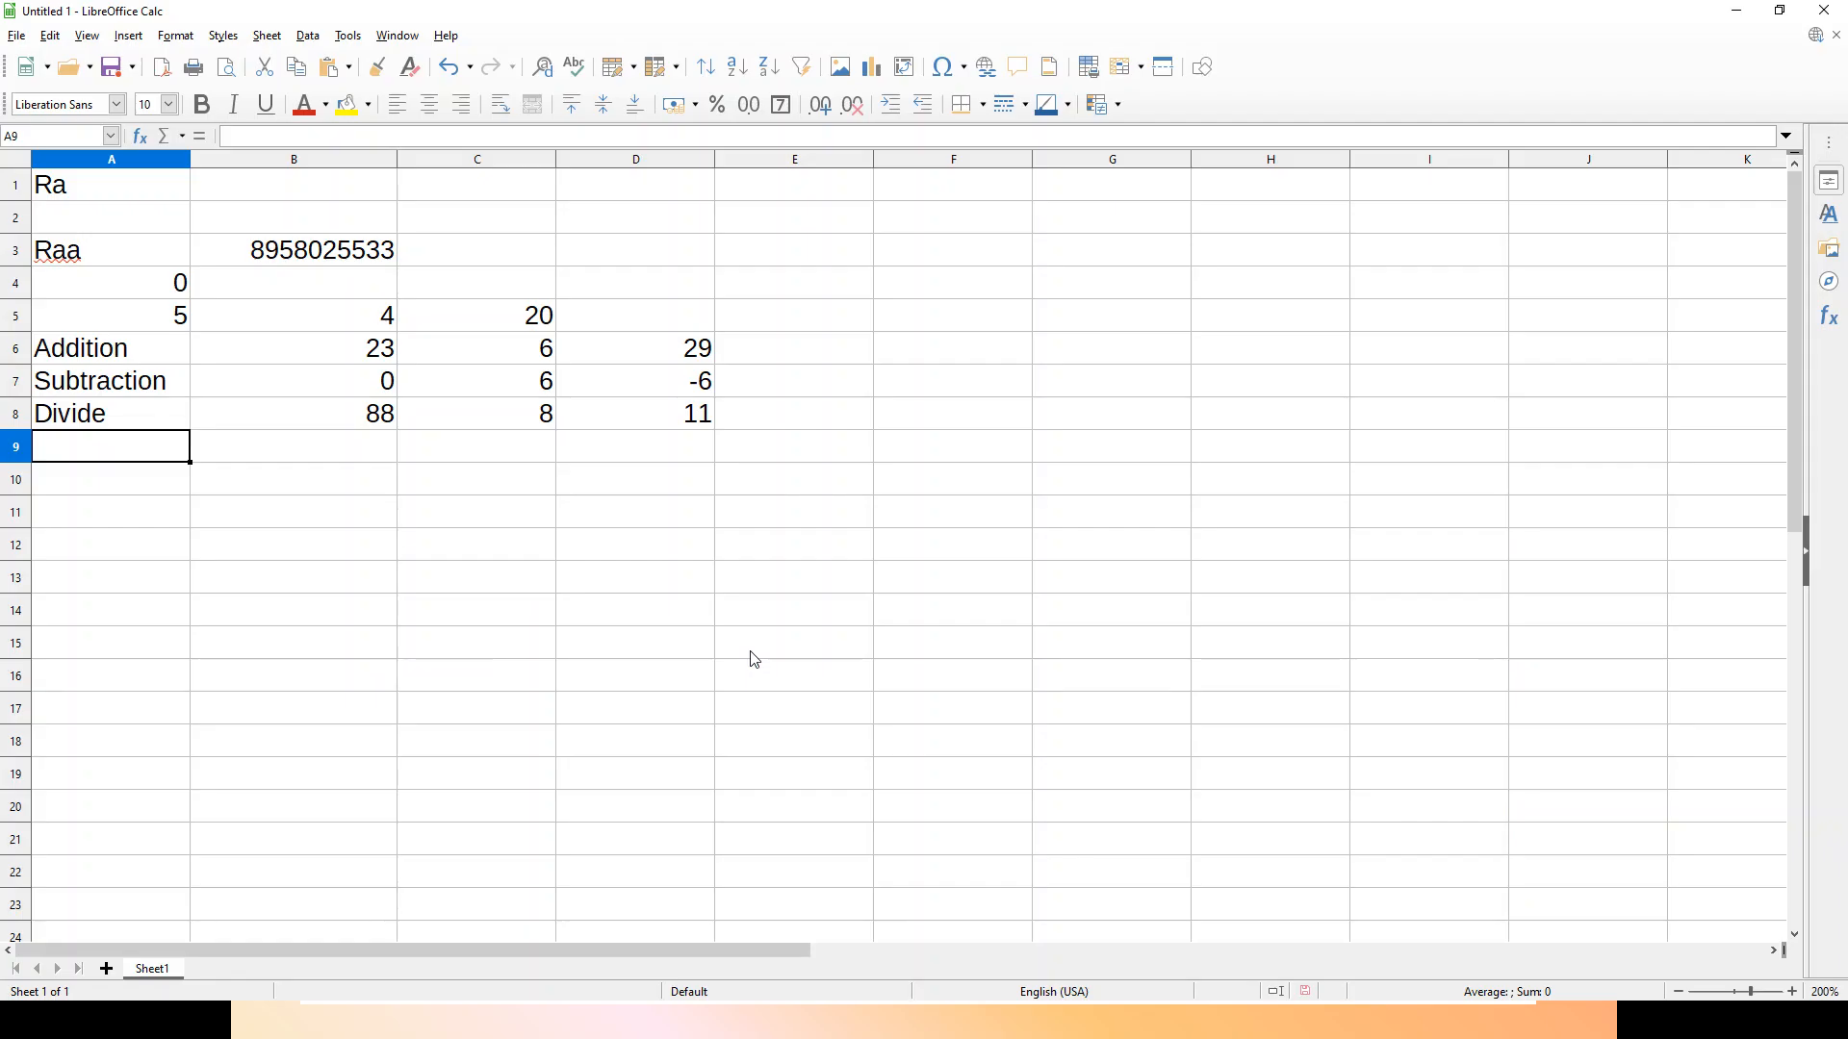
{"action": "type", "text": "Expo"}
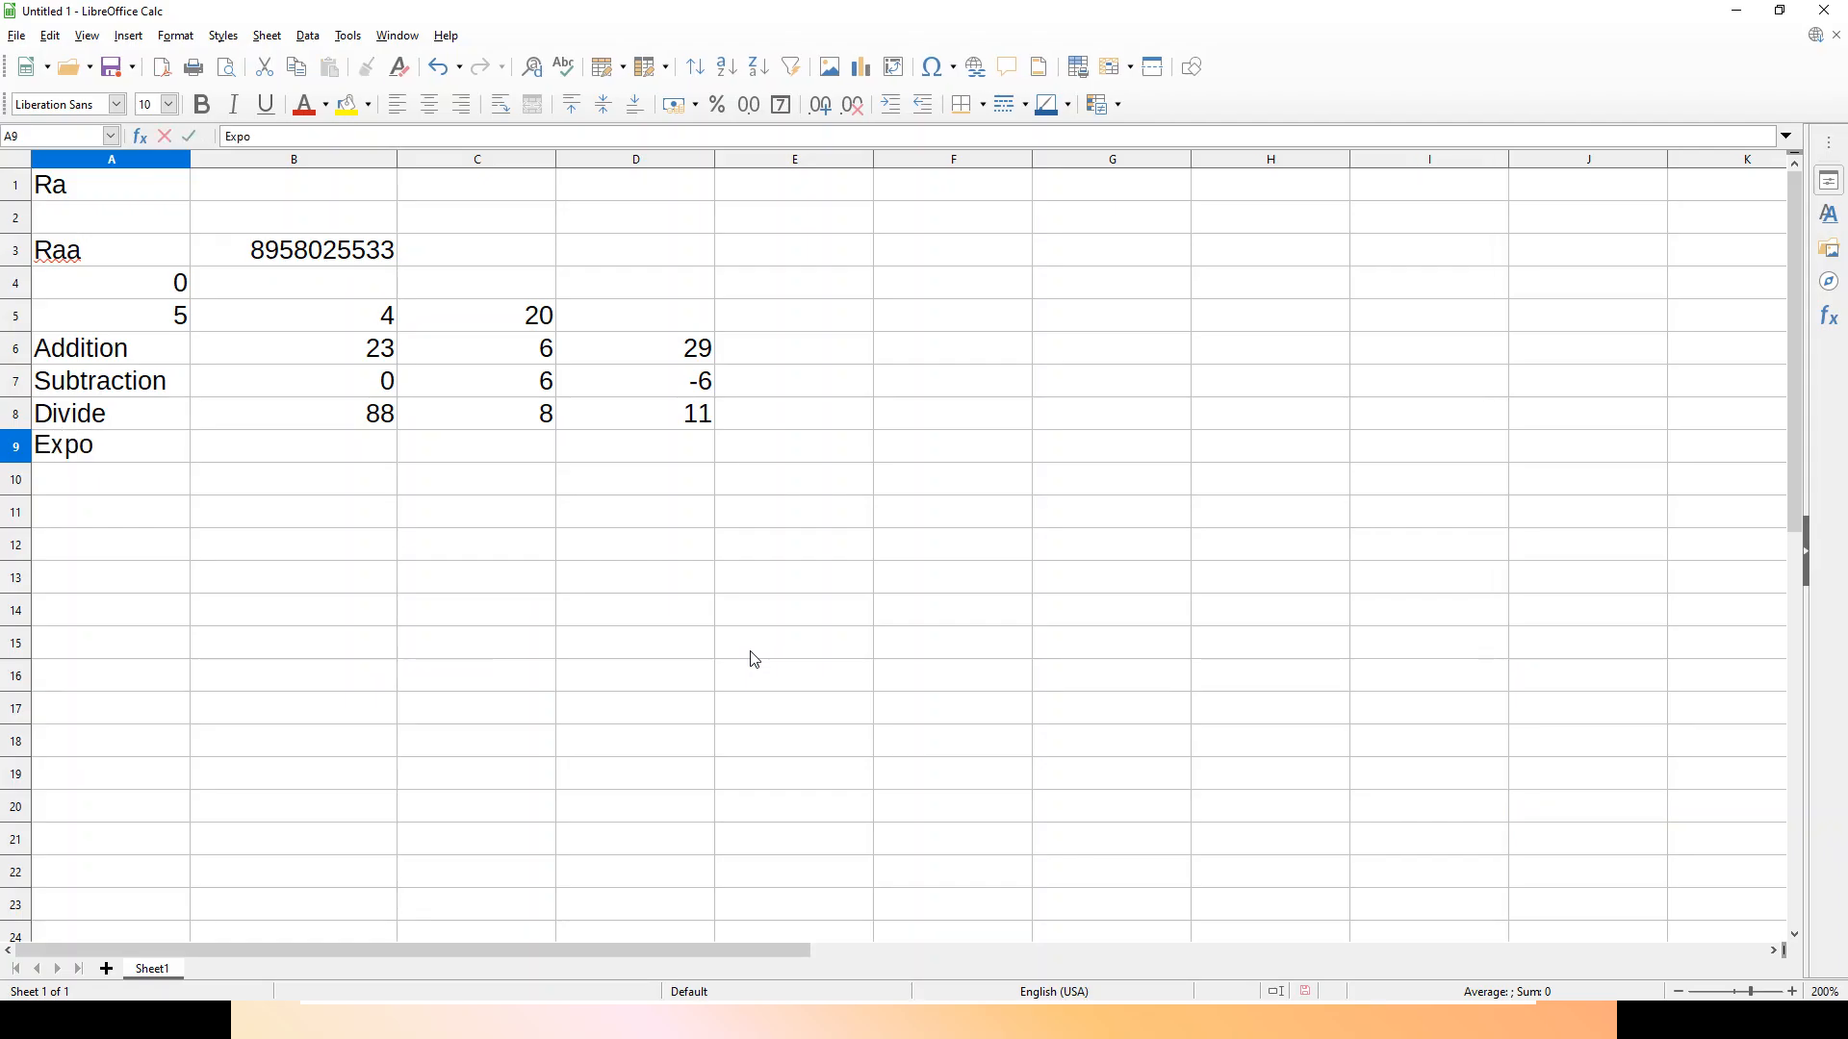
{"action": "type", "text": "nention"}
{"action": "key", "text": "Tab"}
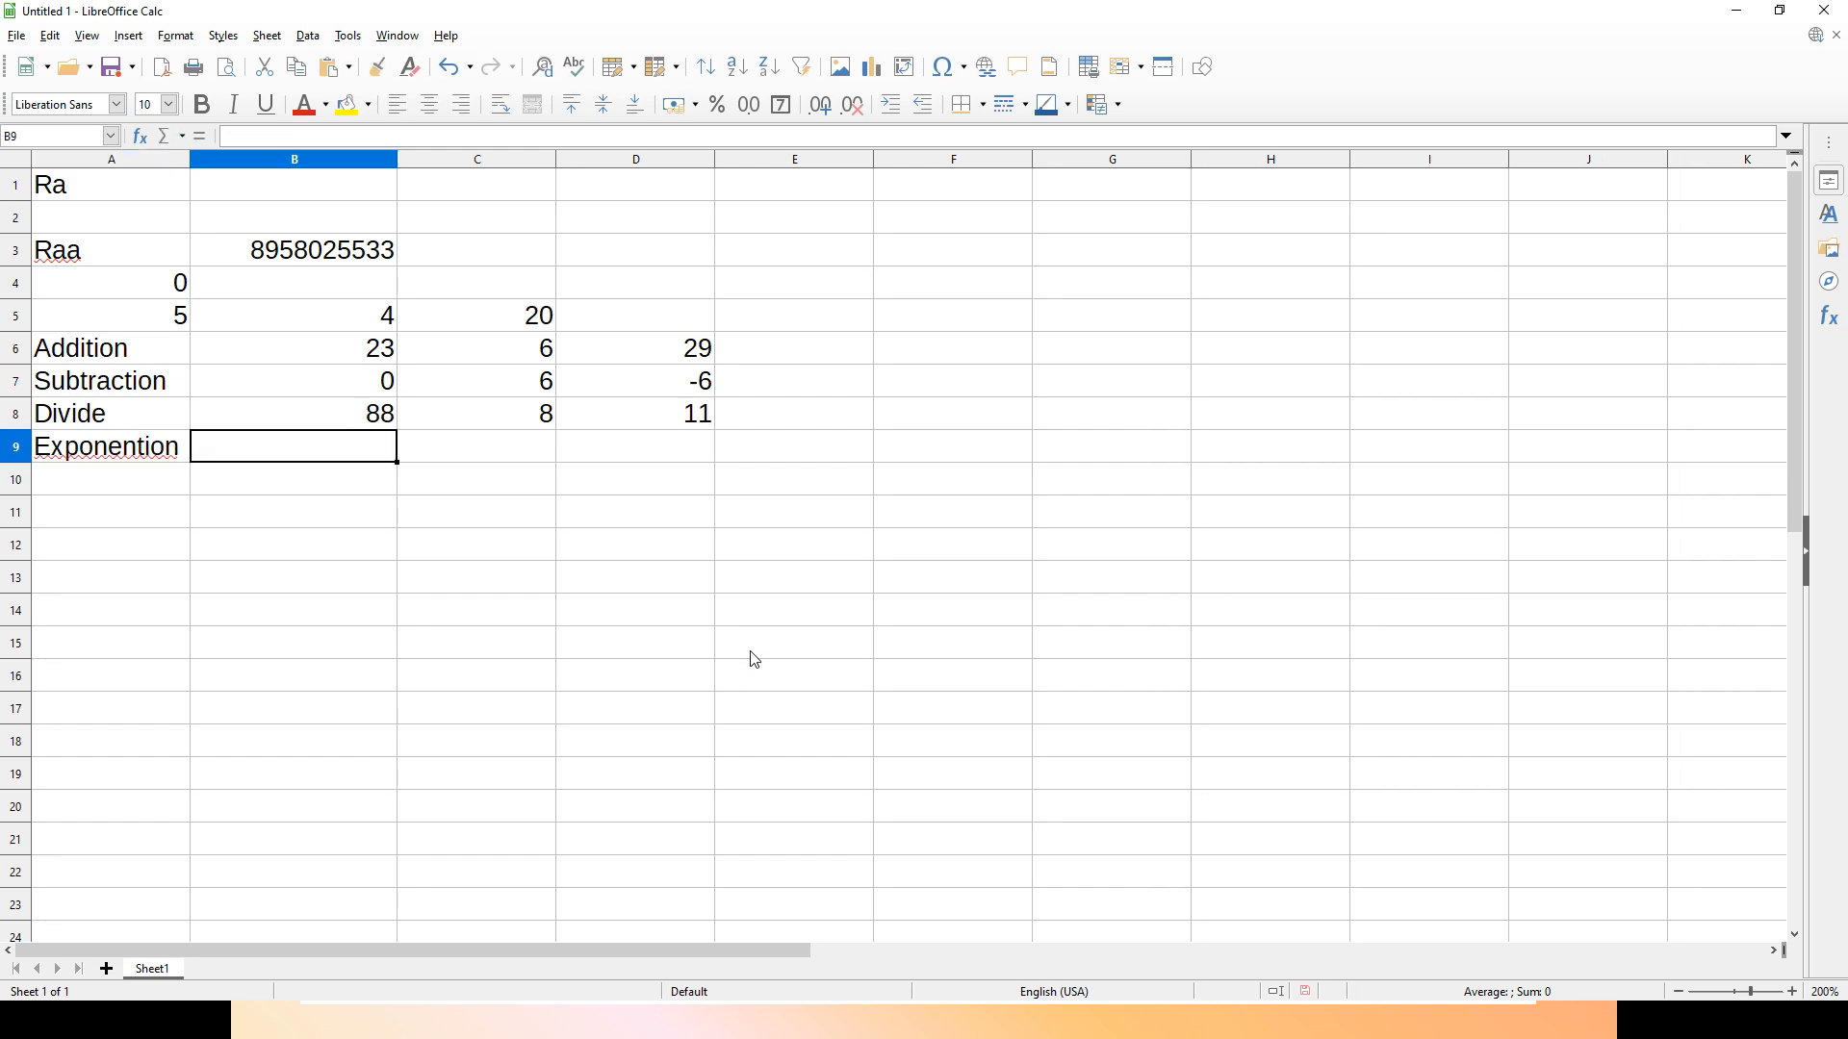
Step: Replace the misspelled word in A9 with the spelling suggestion "Exponent ion"
{"action": "double_click", "coordinate": [141, 447]}
{"action": "right_click", "coordinate": [140, 448]}
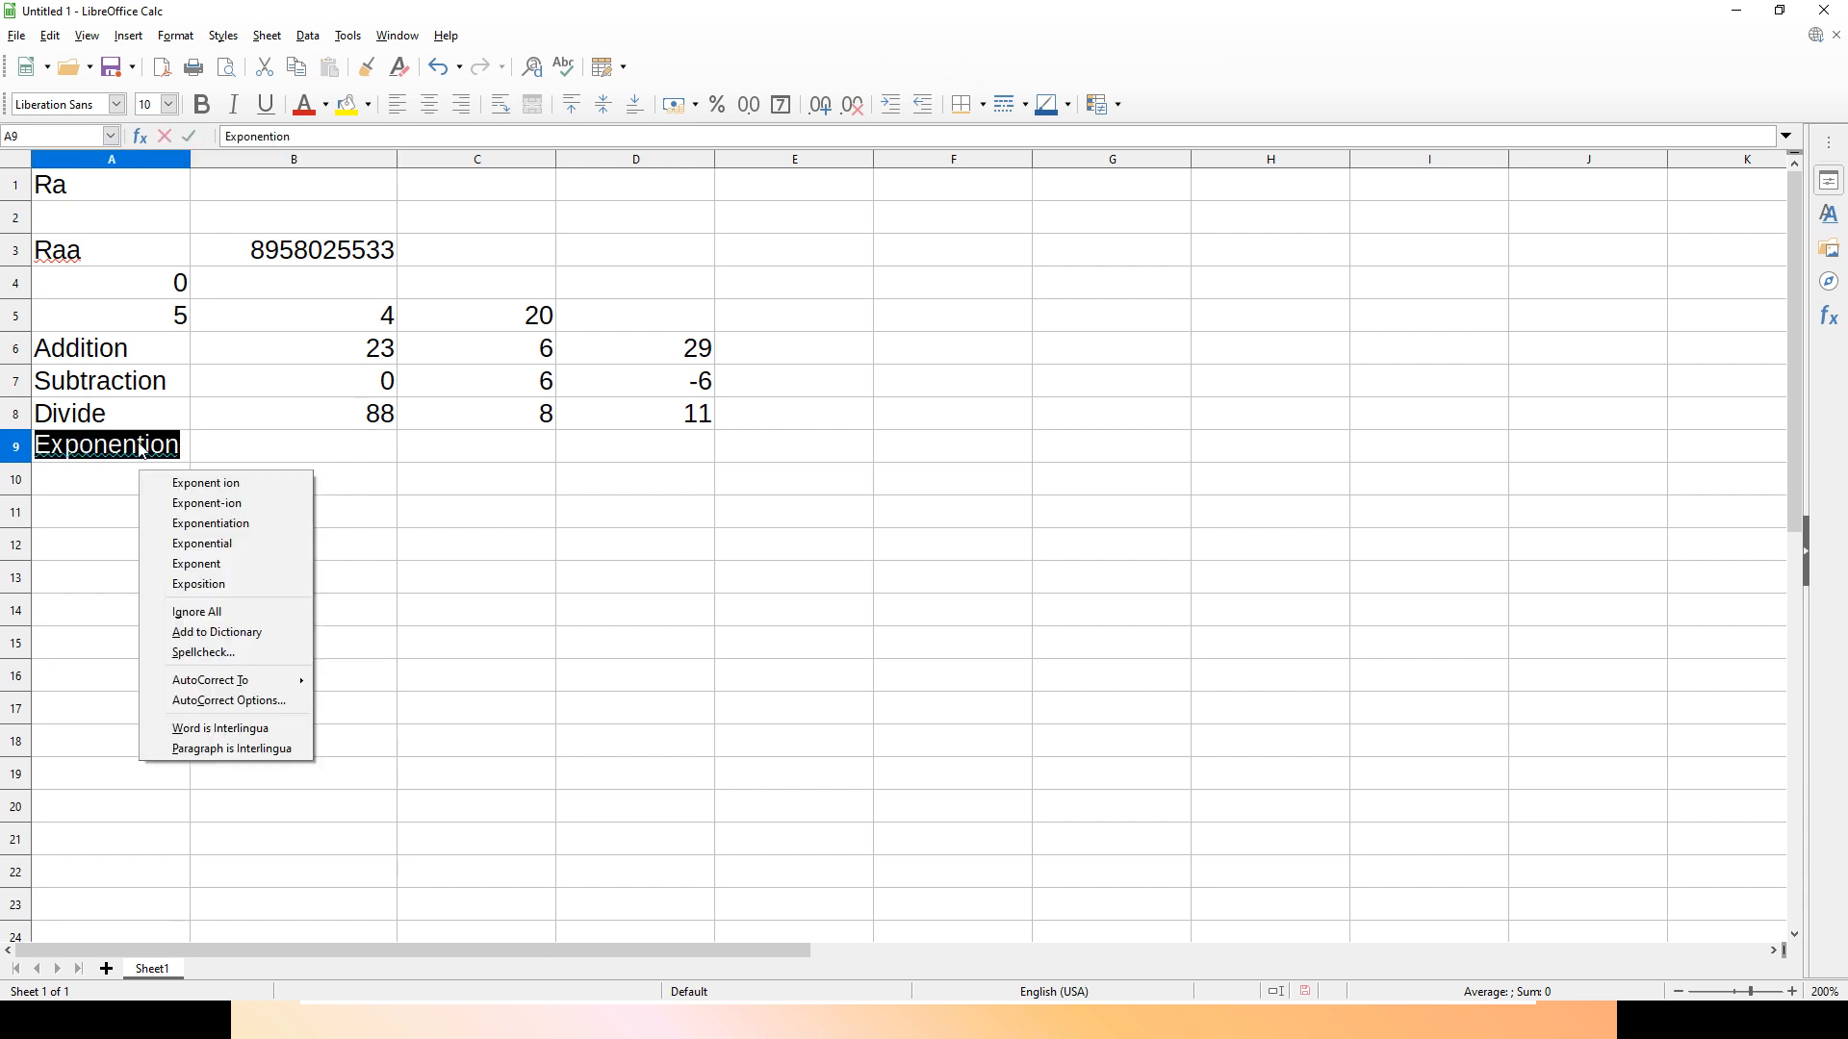
{"action": "left_click", "coordinate": [188, 483]}
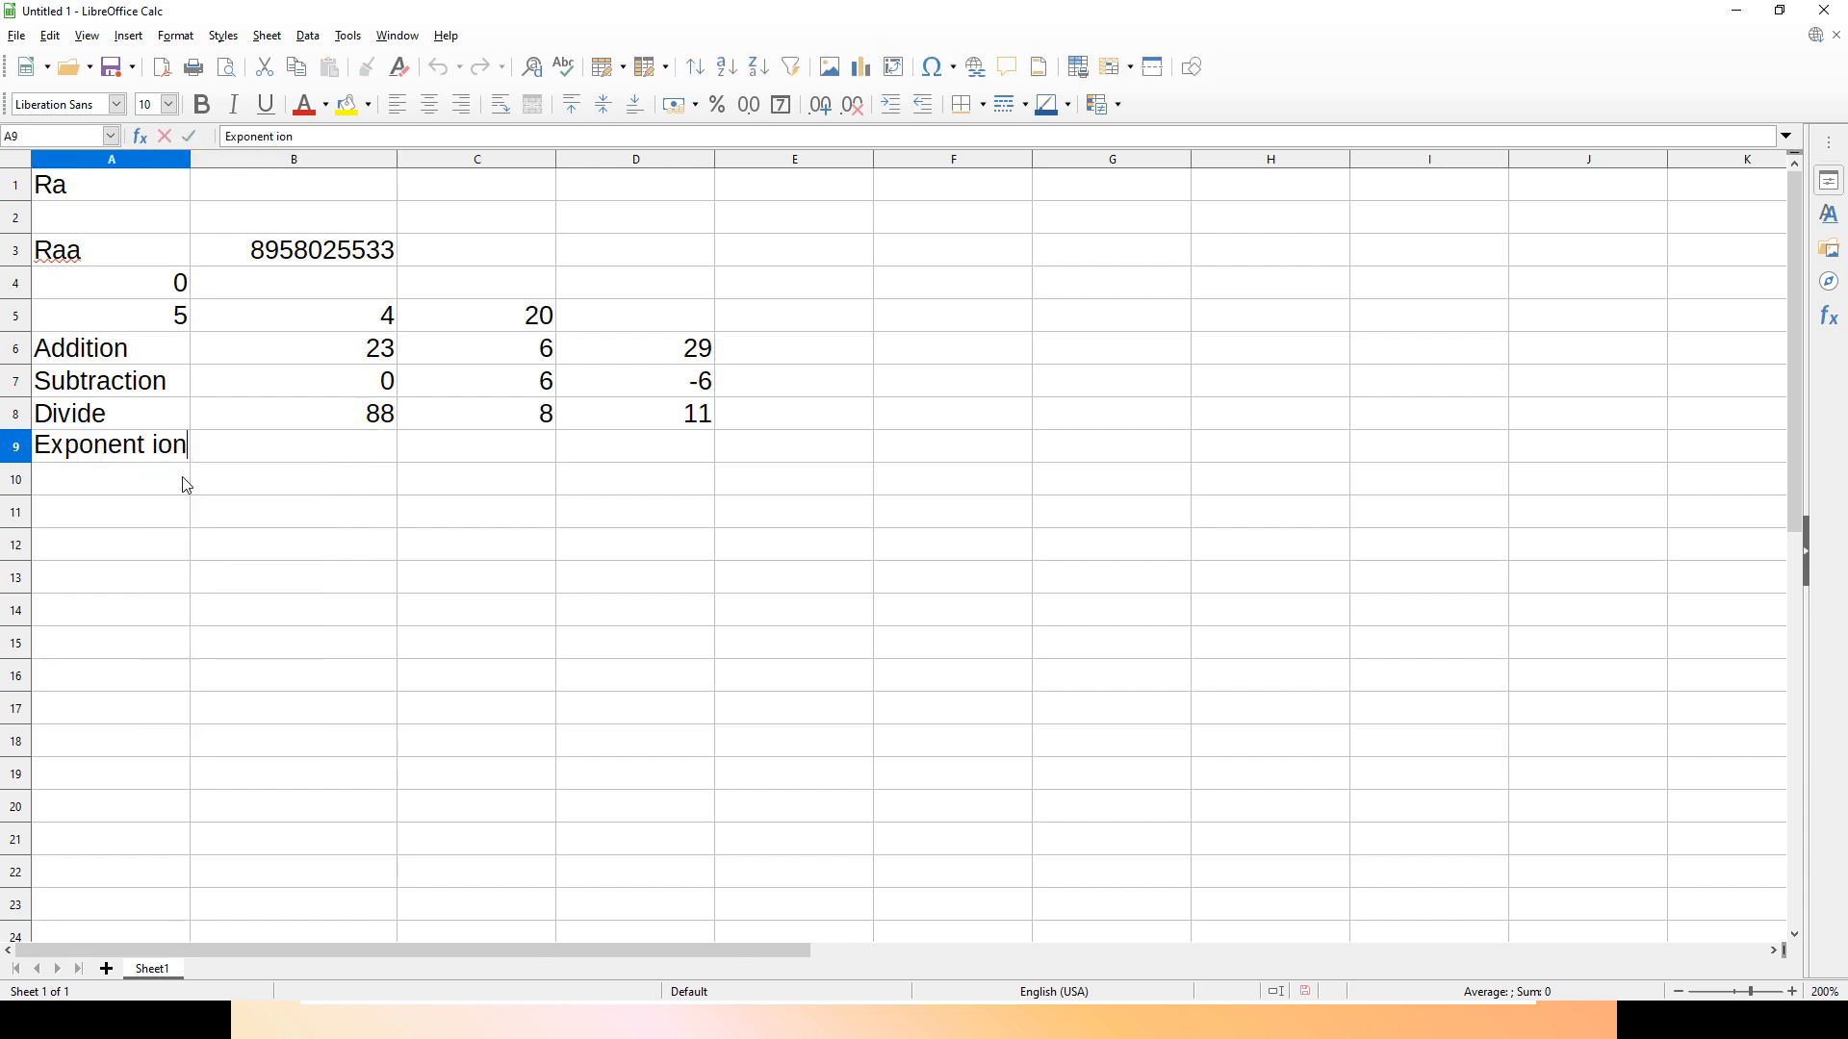
Step: Enter the exponent operands 2 in B9 and 5 in C9
{"action": "left_click", "coordinate": [285, 453]}
{"action": "type", "text": "2"}
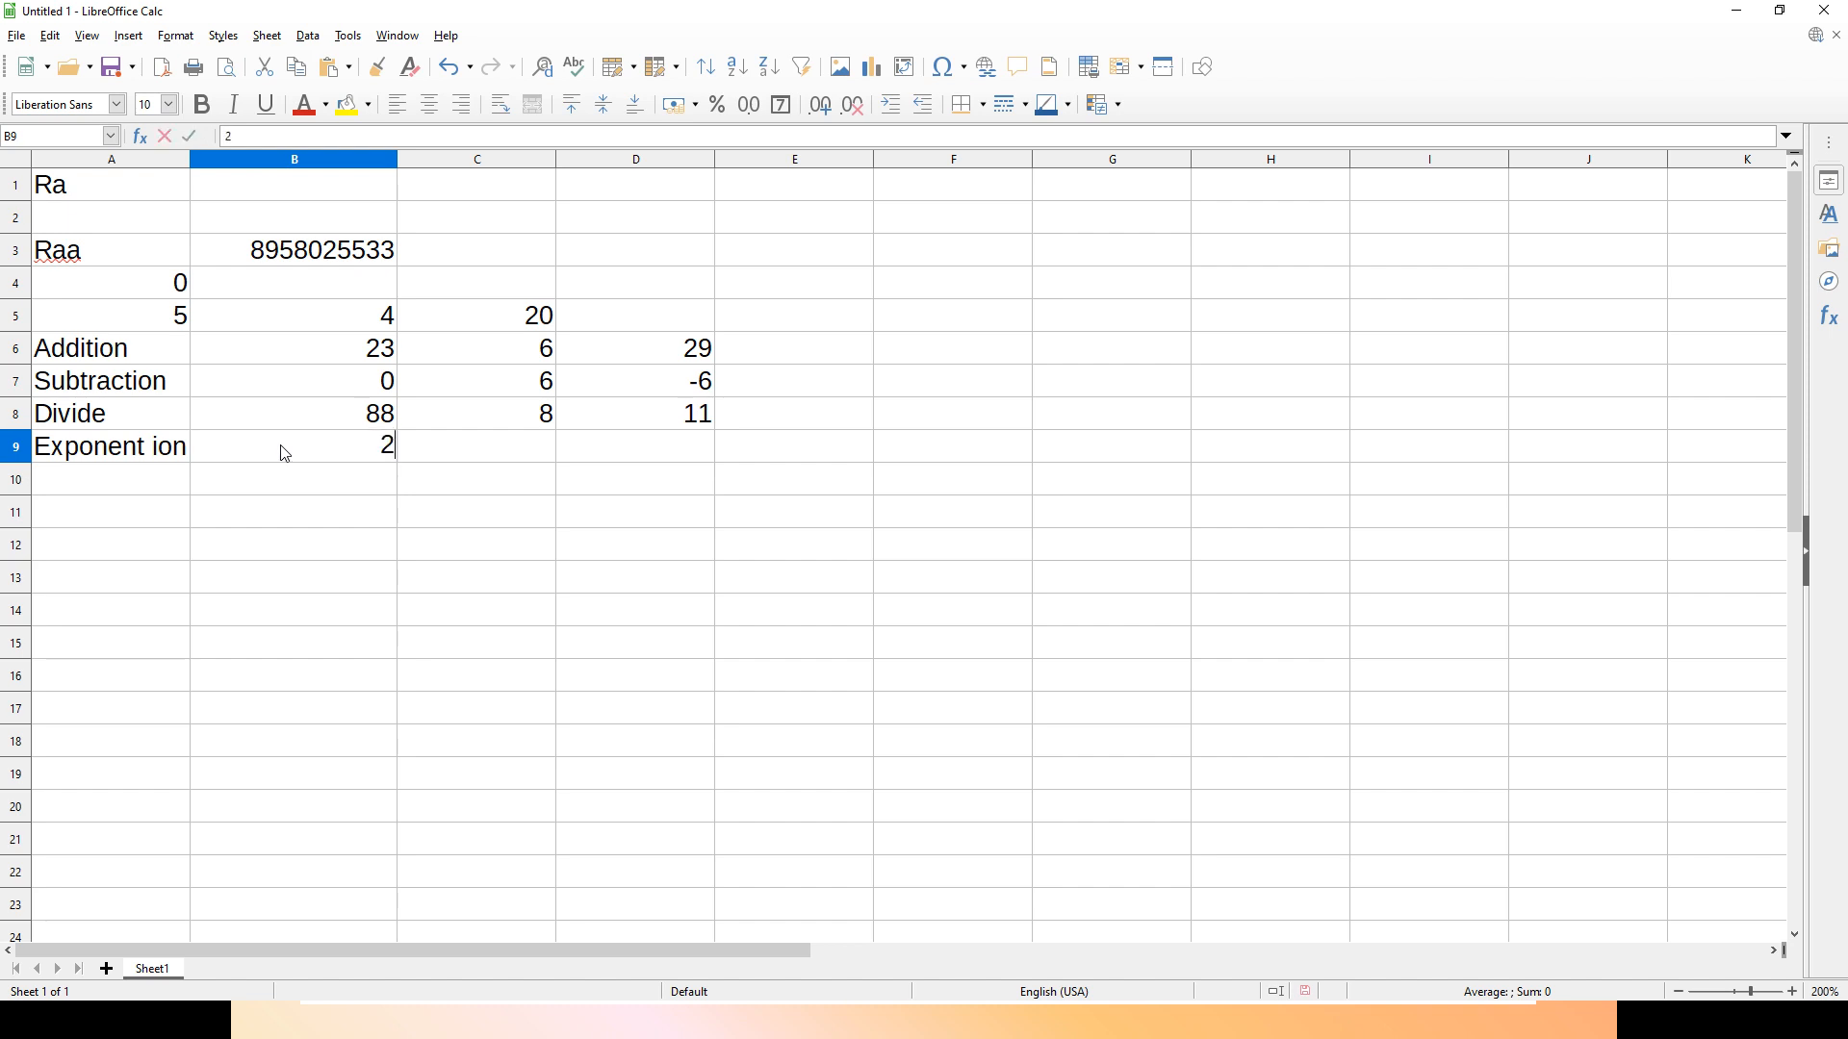
{"action": "key", "text": "Tab"}
{"action": "type", "text": "5"}
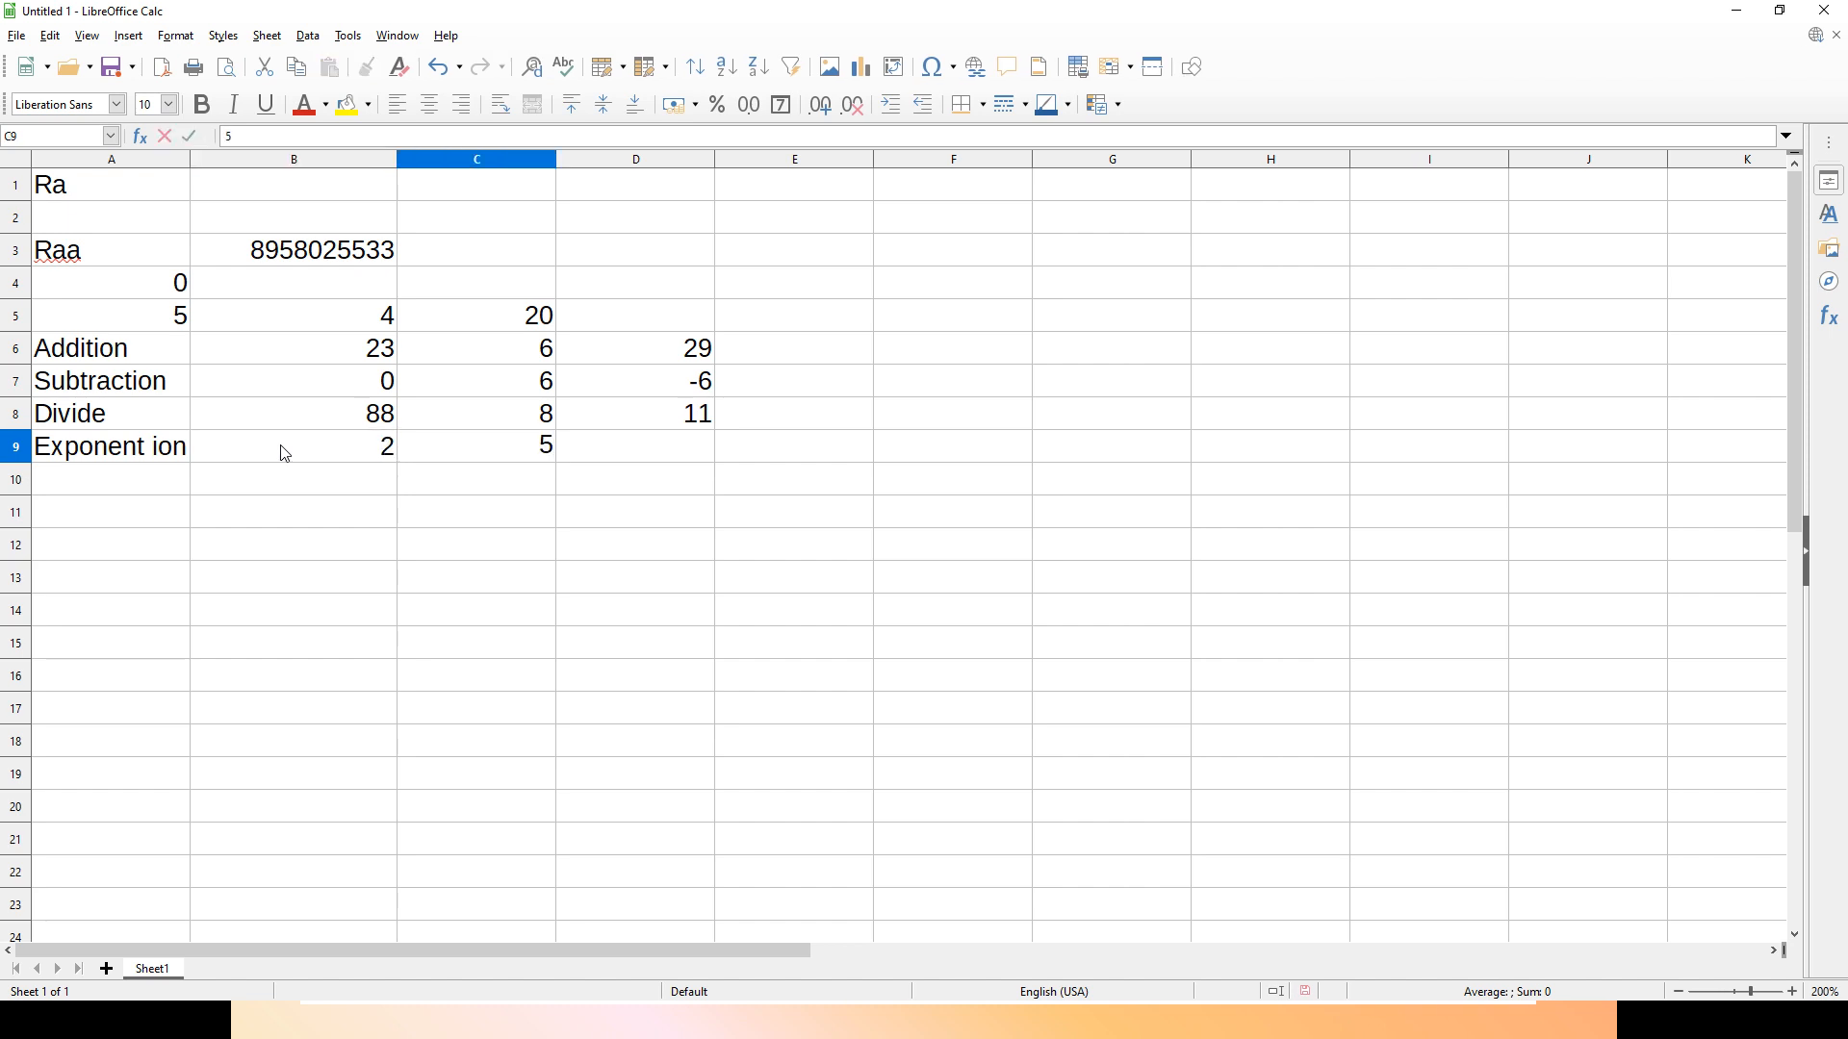
{"action": "key", "text": "Tab"}
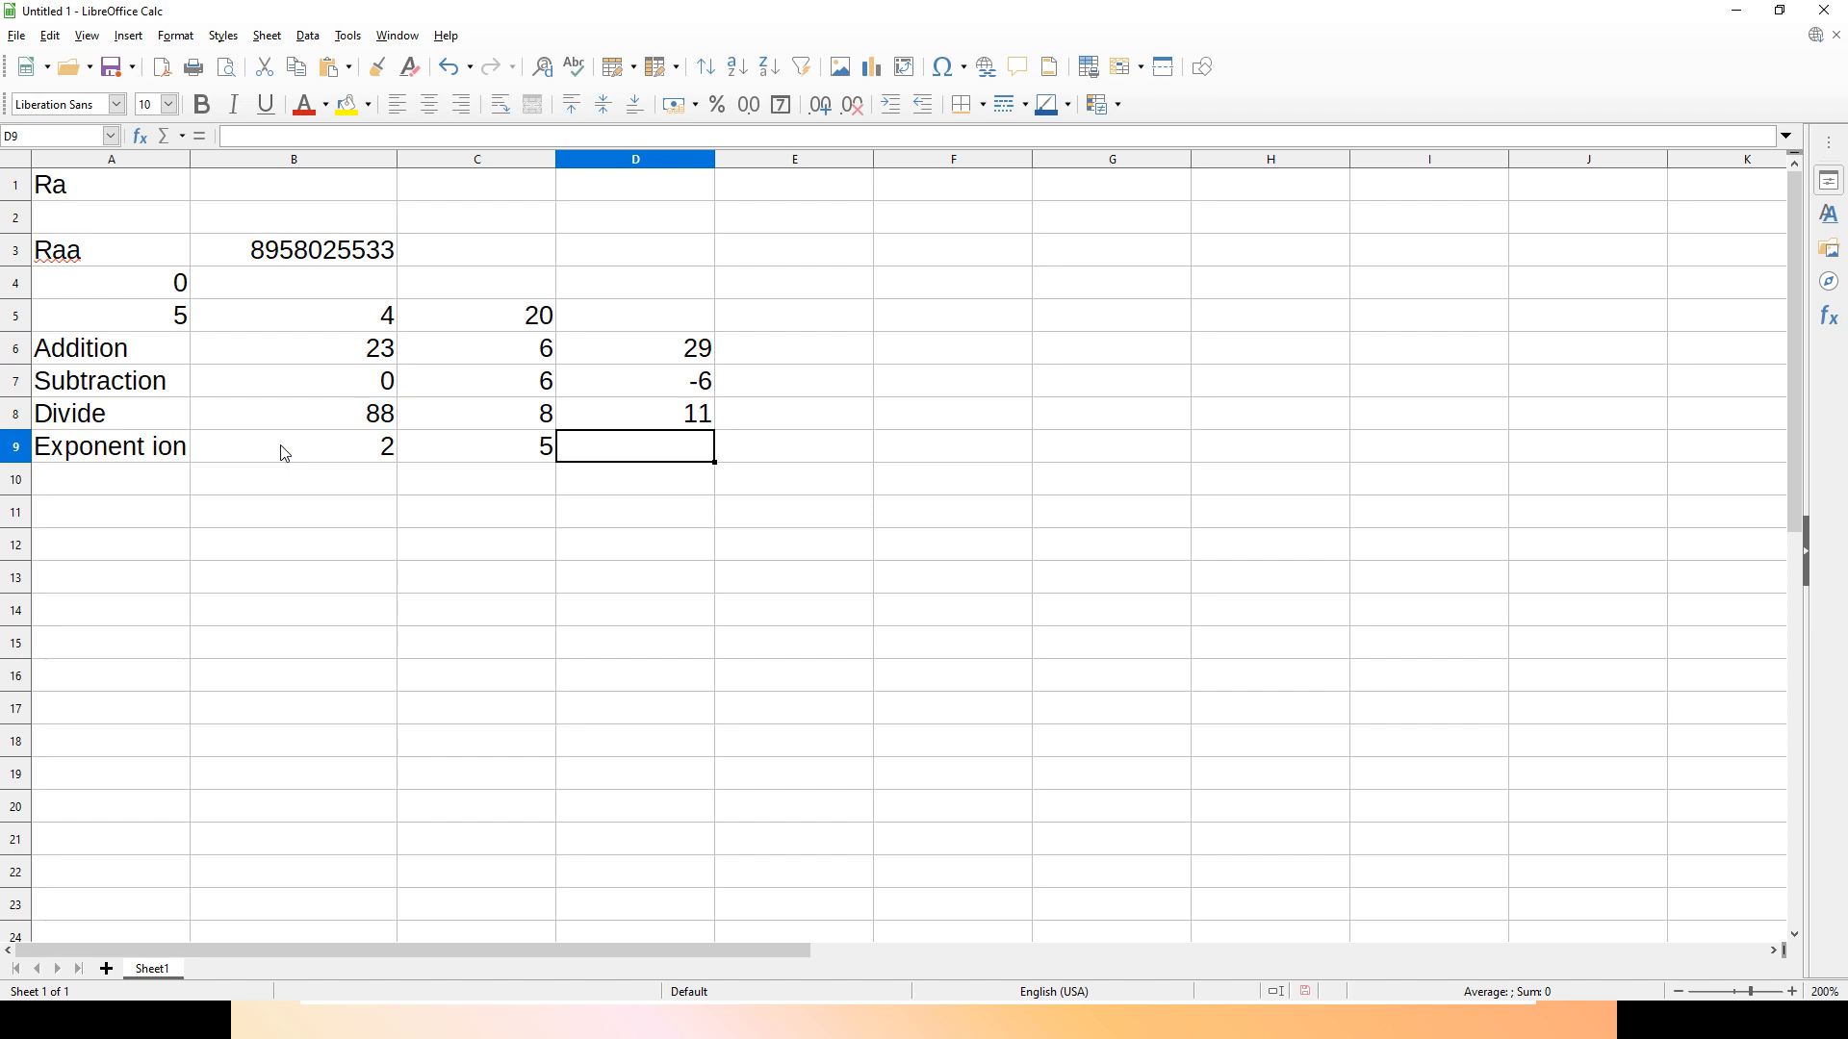
Step: Enter the exponentiation formula =2^5 in D9
{"action": "type", "text": "=2"}
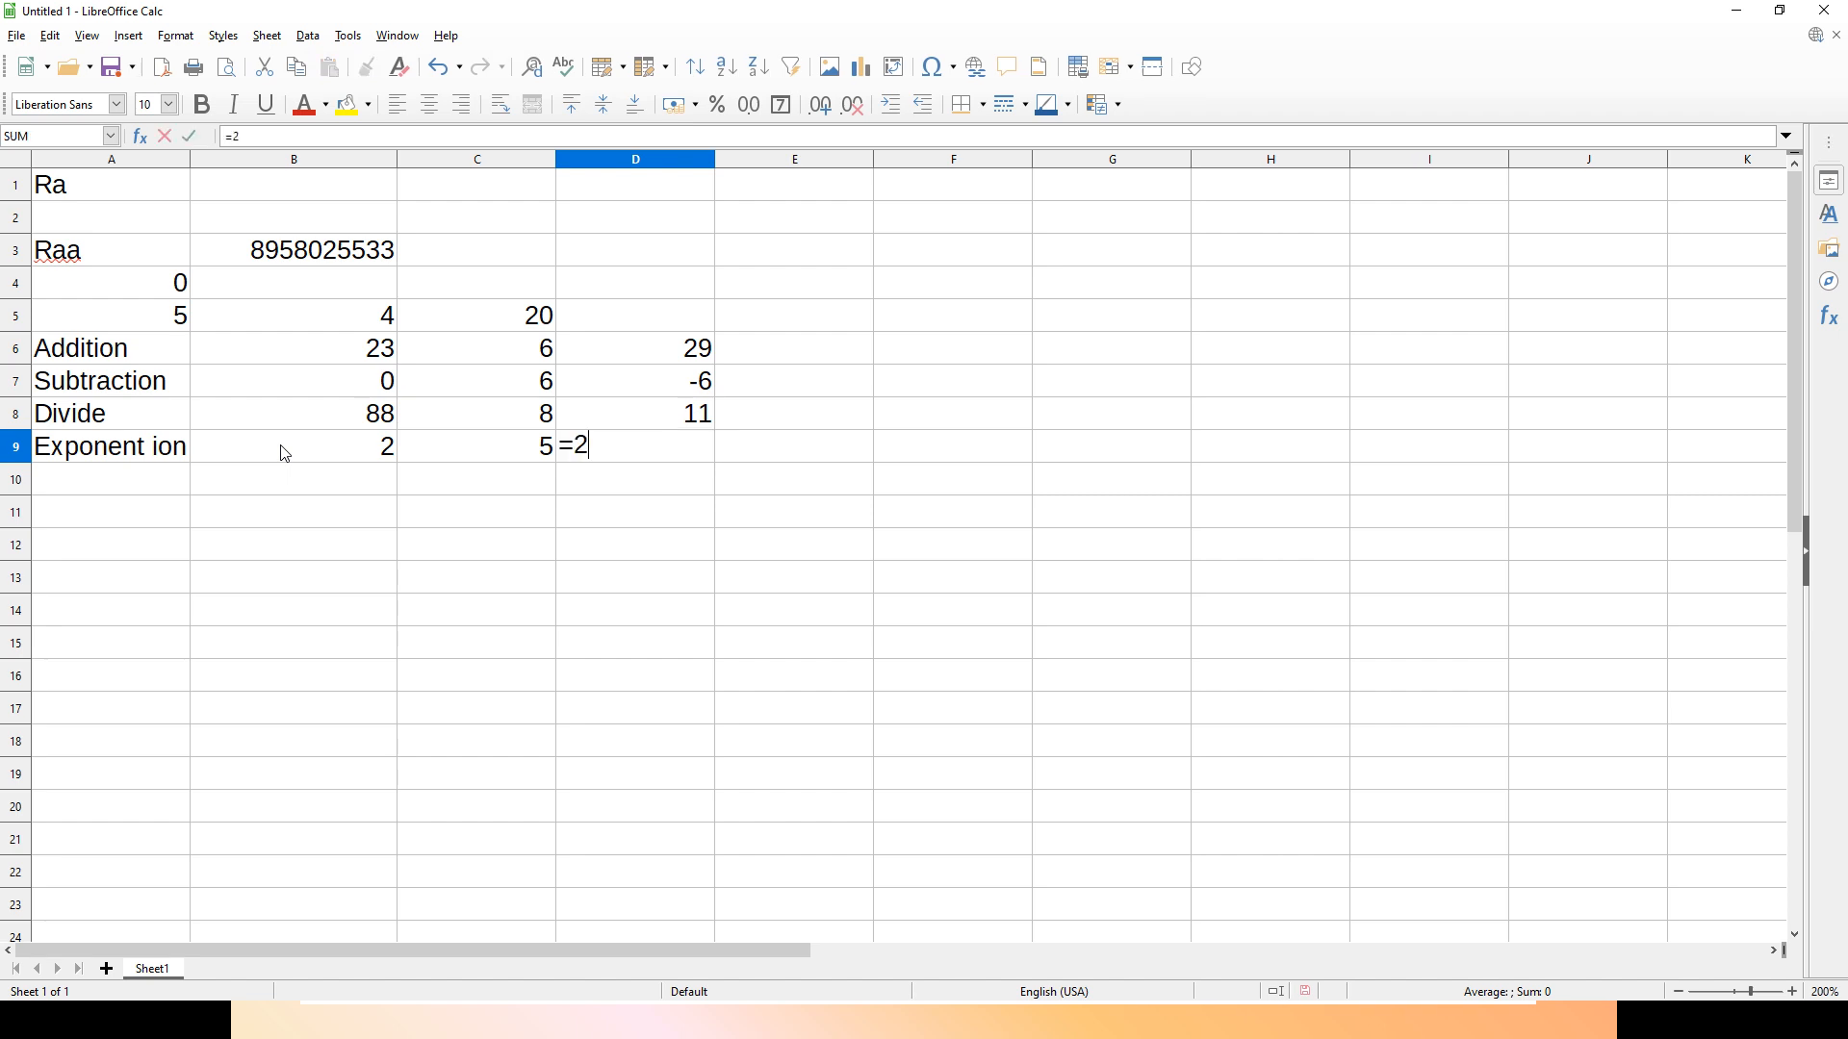
{"action": "type", "text": "^5"}
{"action": "key", "text": "Return"}
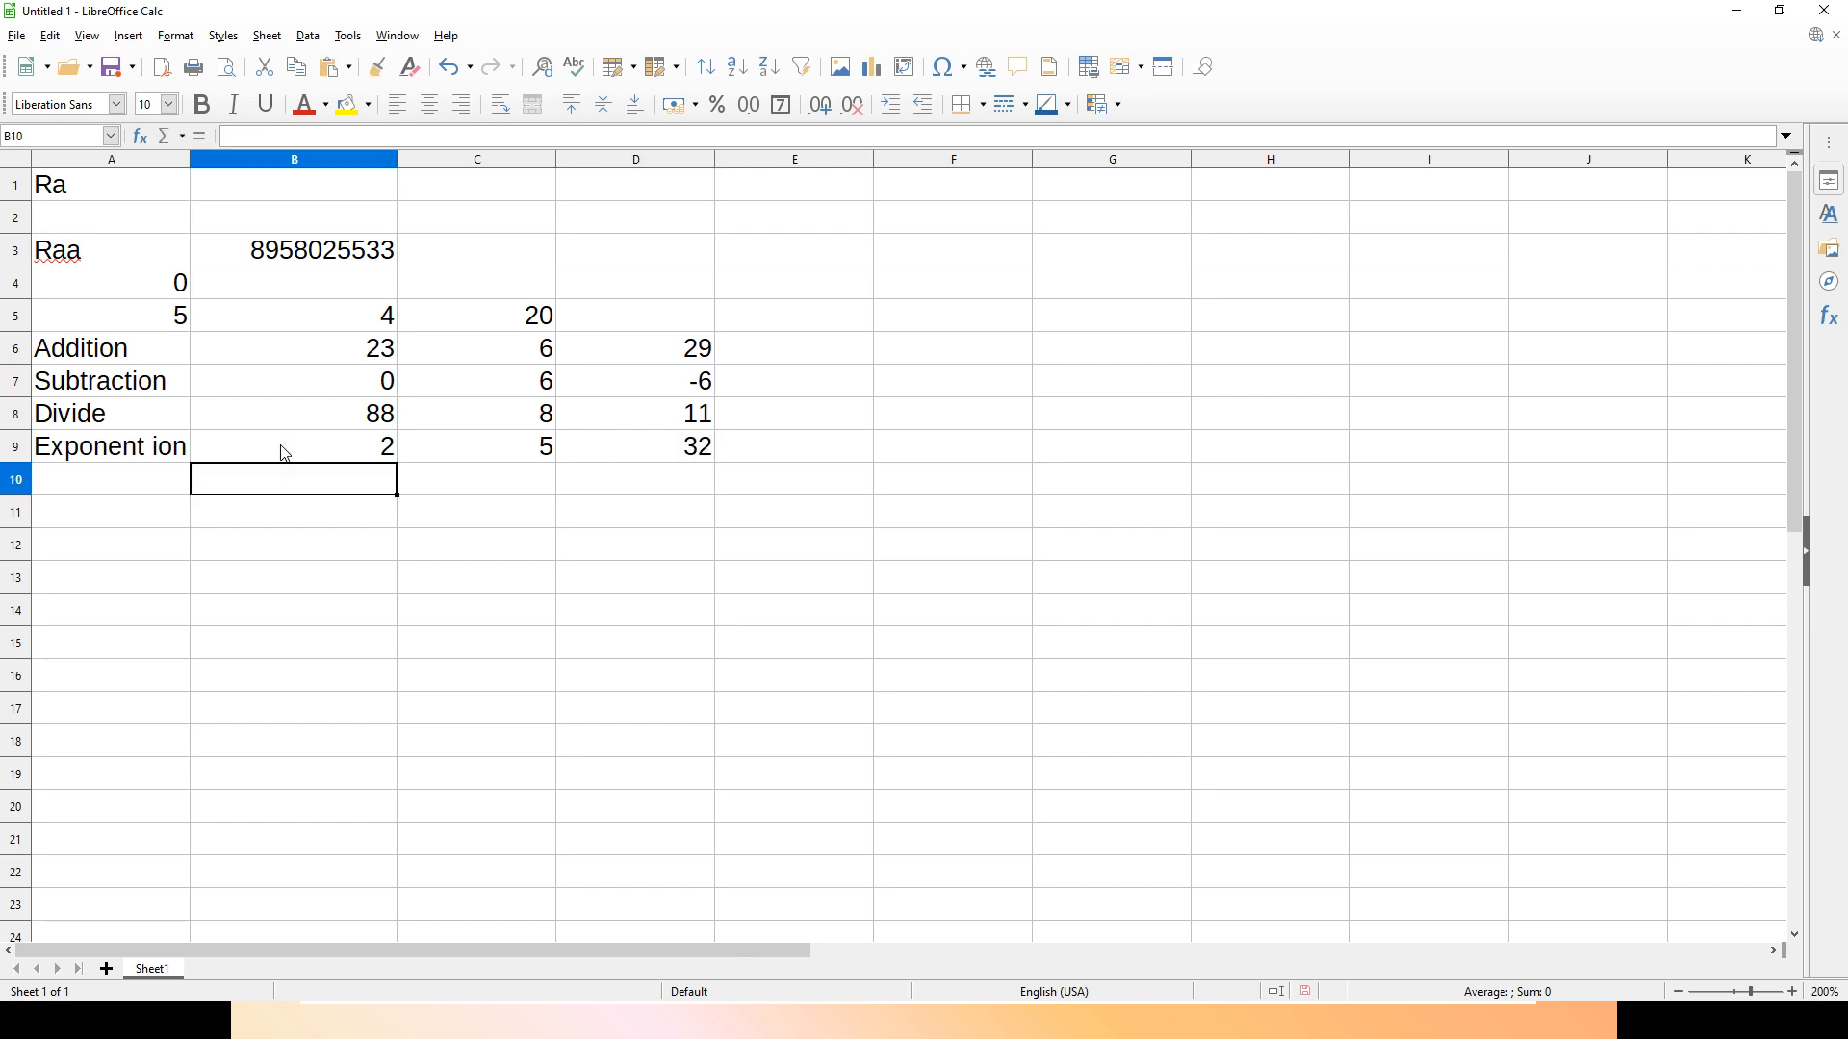
Step: Check the brackets table on the presentation slide, then enter the operands 4 in B10 and 5 in C10 of the spreadsheet
{"action": "key", "text": "alt+Tab"}
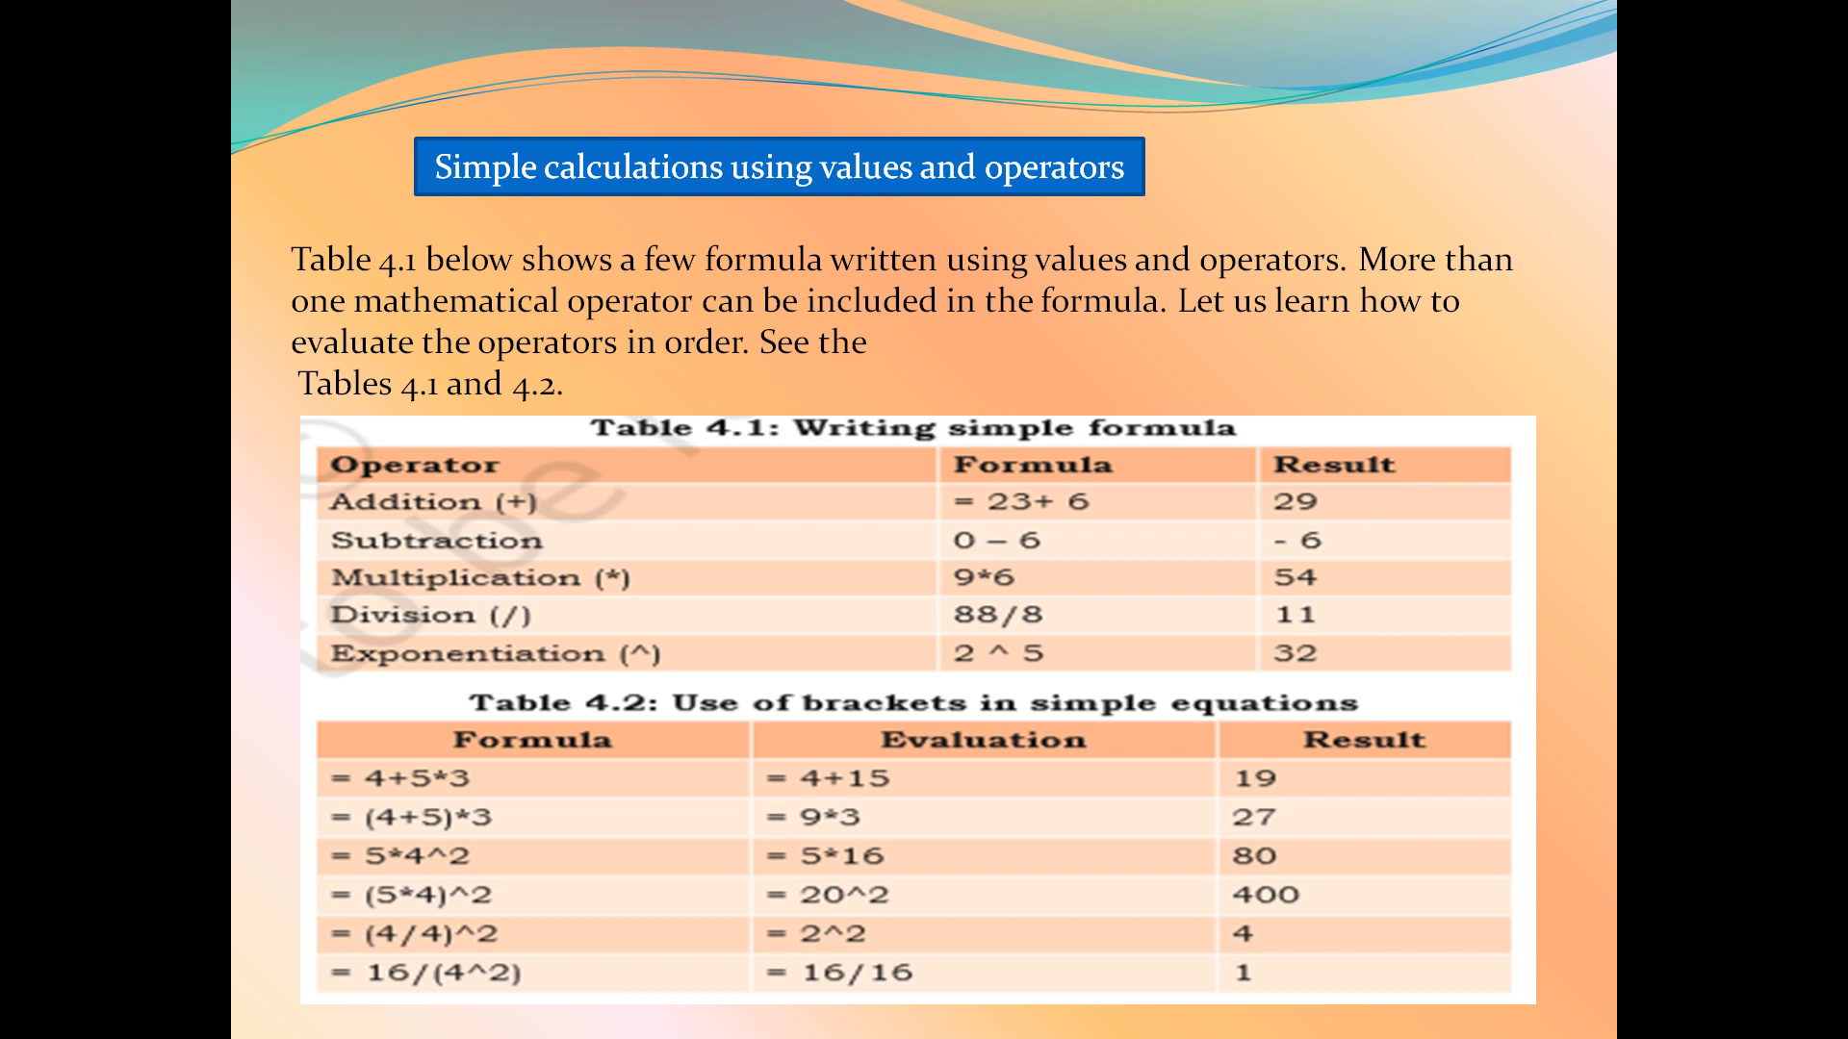
{"action": "key", "text": "alt+Tab"}
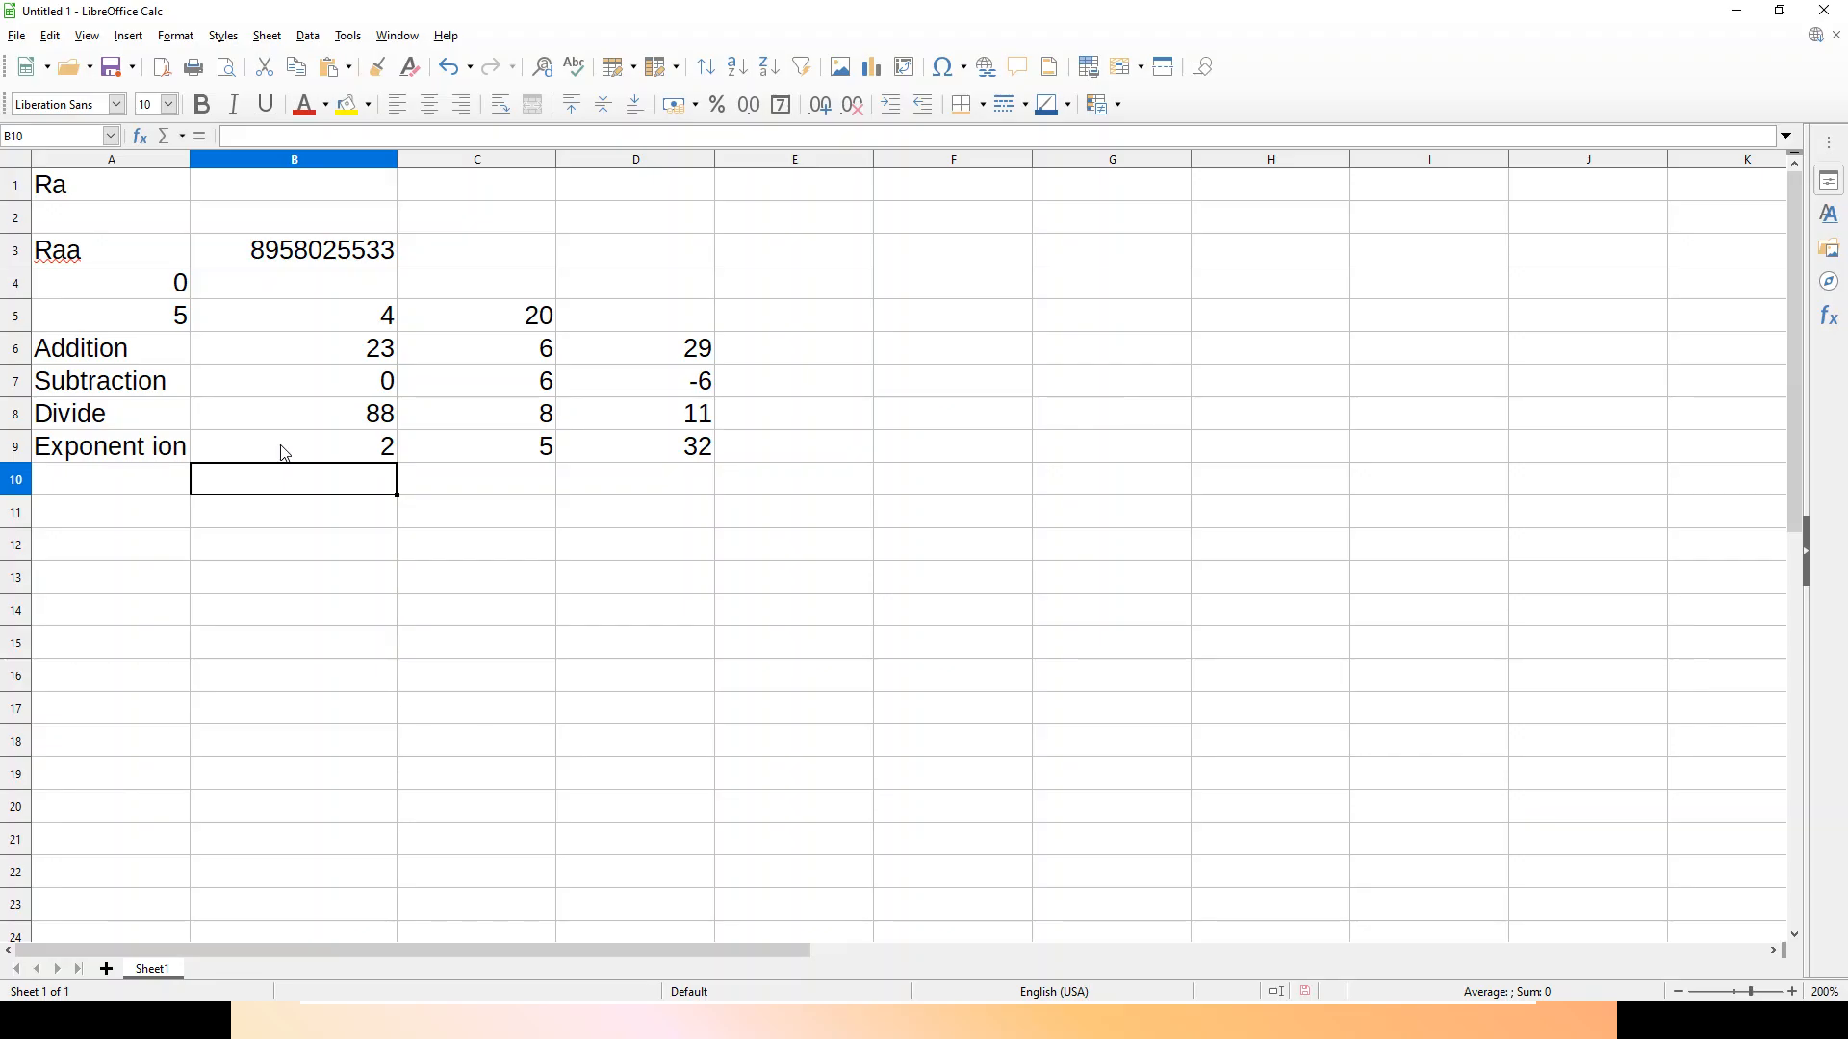
{"action": "type", "text": "4"}
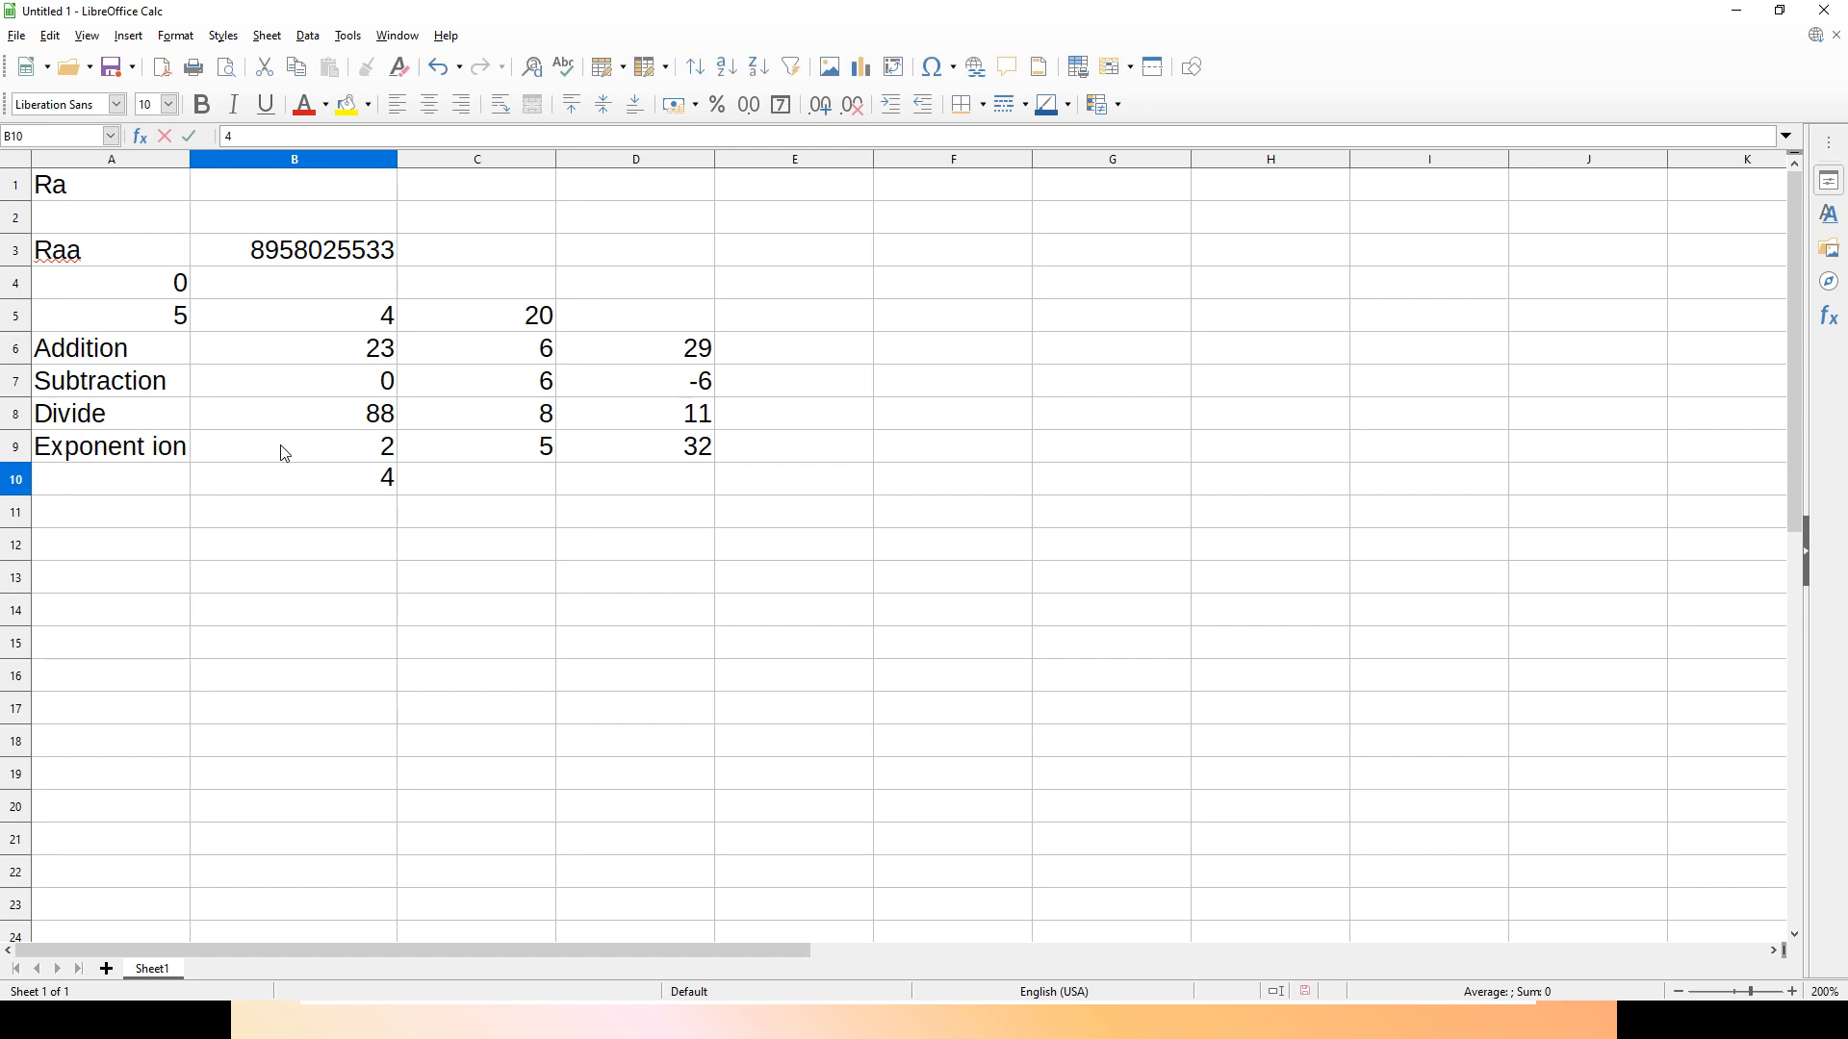
{"action": "key", "text": "Tab"}
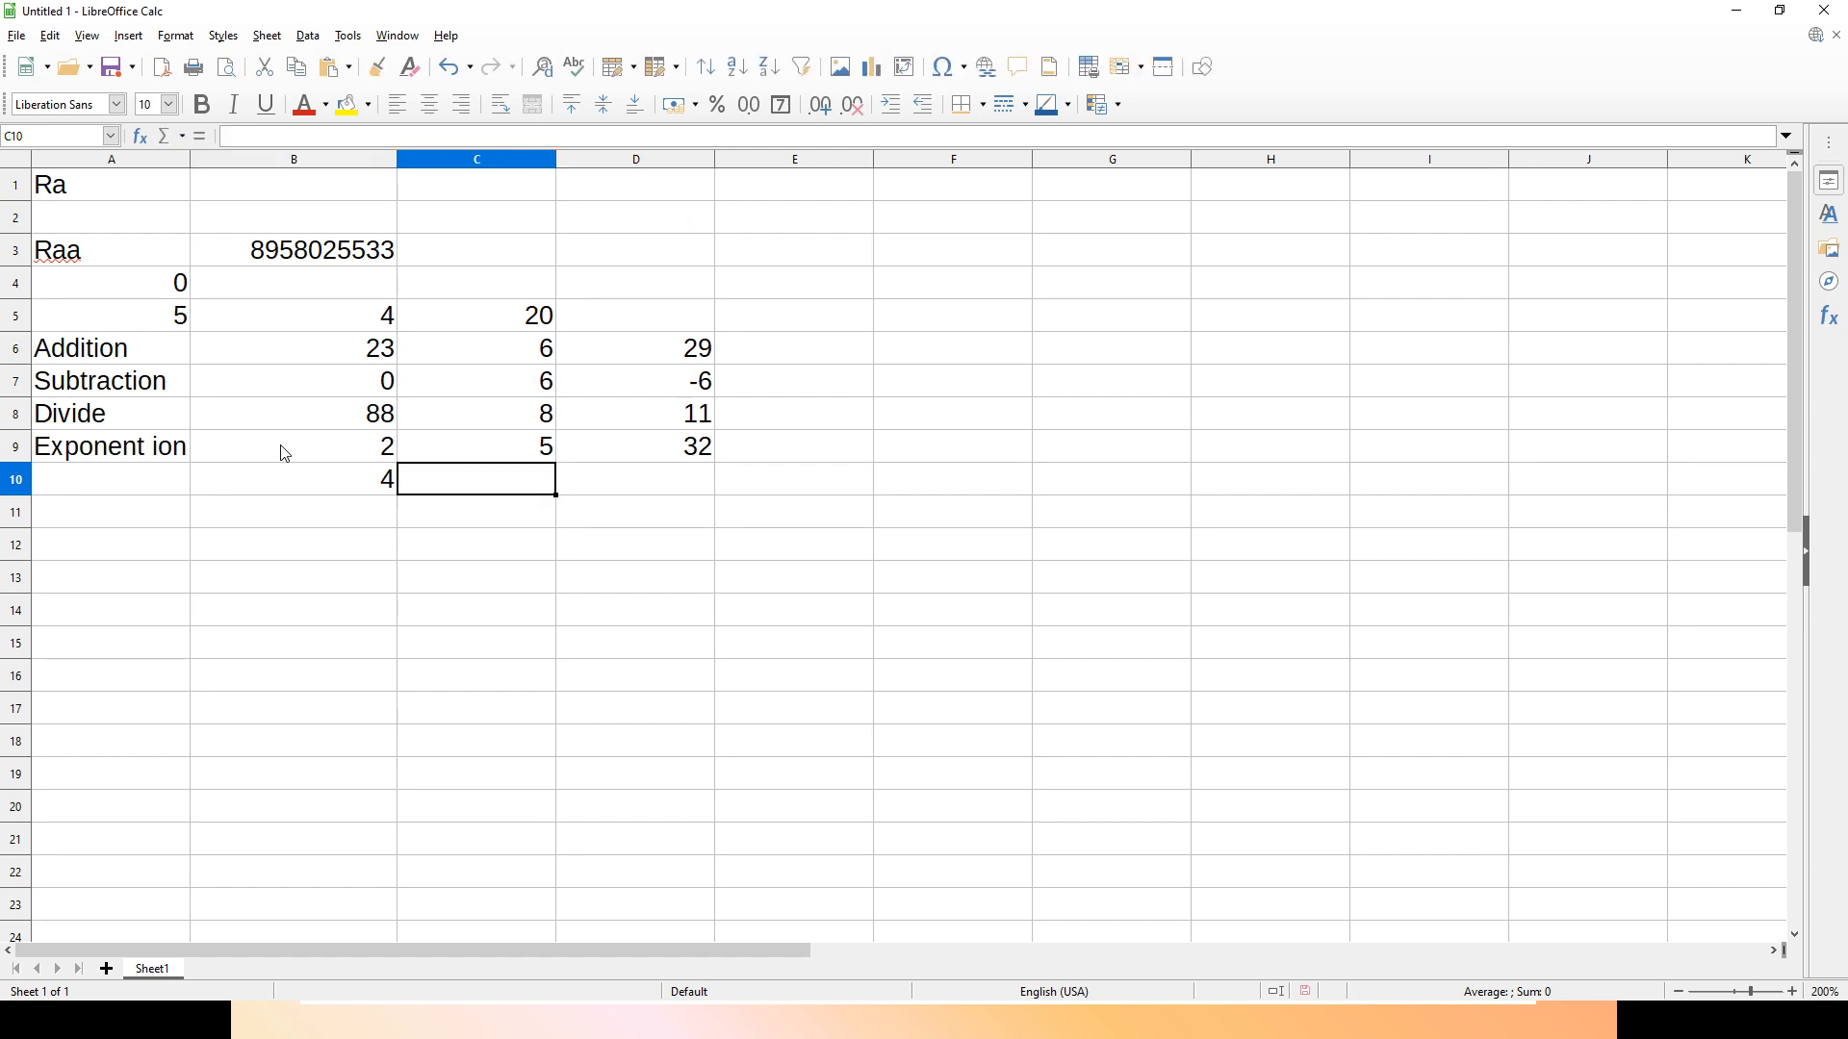
{"action": "type", "text": "5"}
{"action": "key", "text": "Tab"}
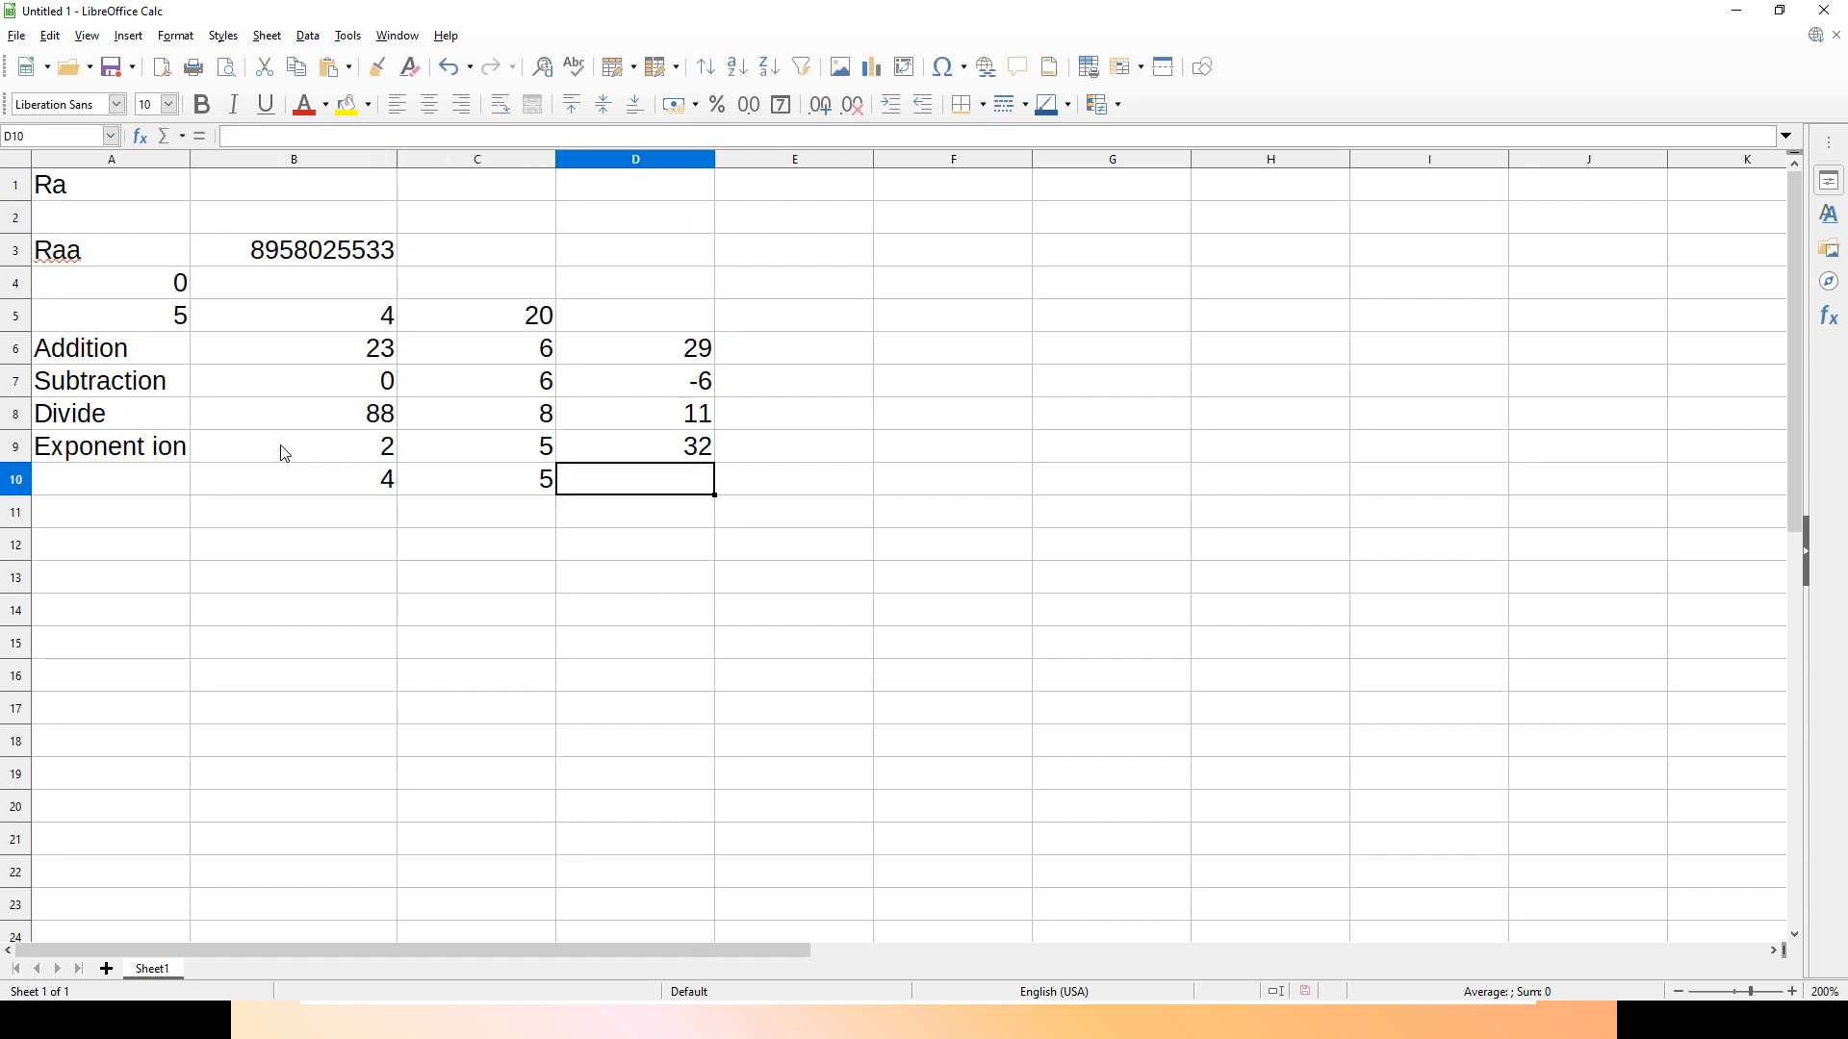
Step: Enter the third operand 3 in A10
{"action": "key", "text": "Left"}
{"action": "key", "text": "Left"}
{"action": "key", "text": "Left"}
{"action": "type", "text": "3"}
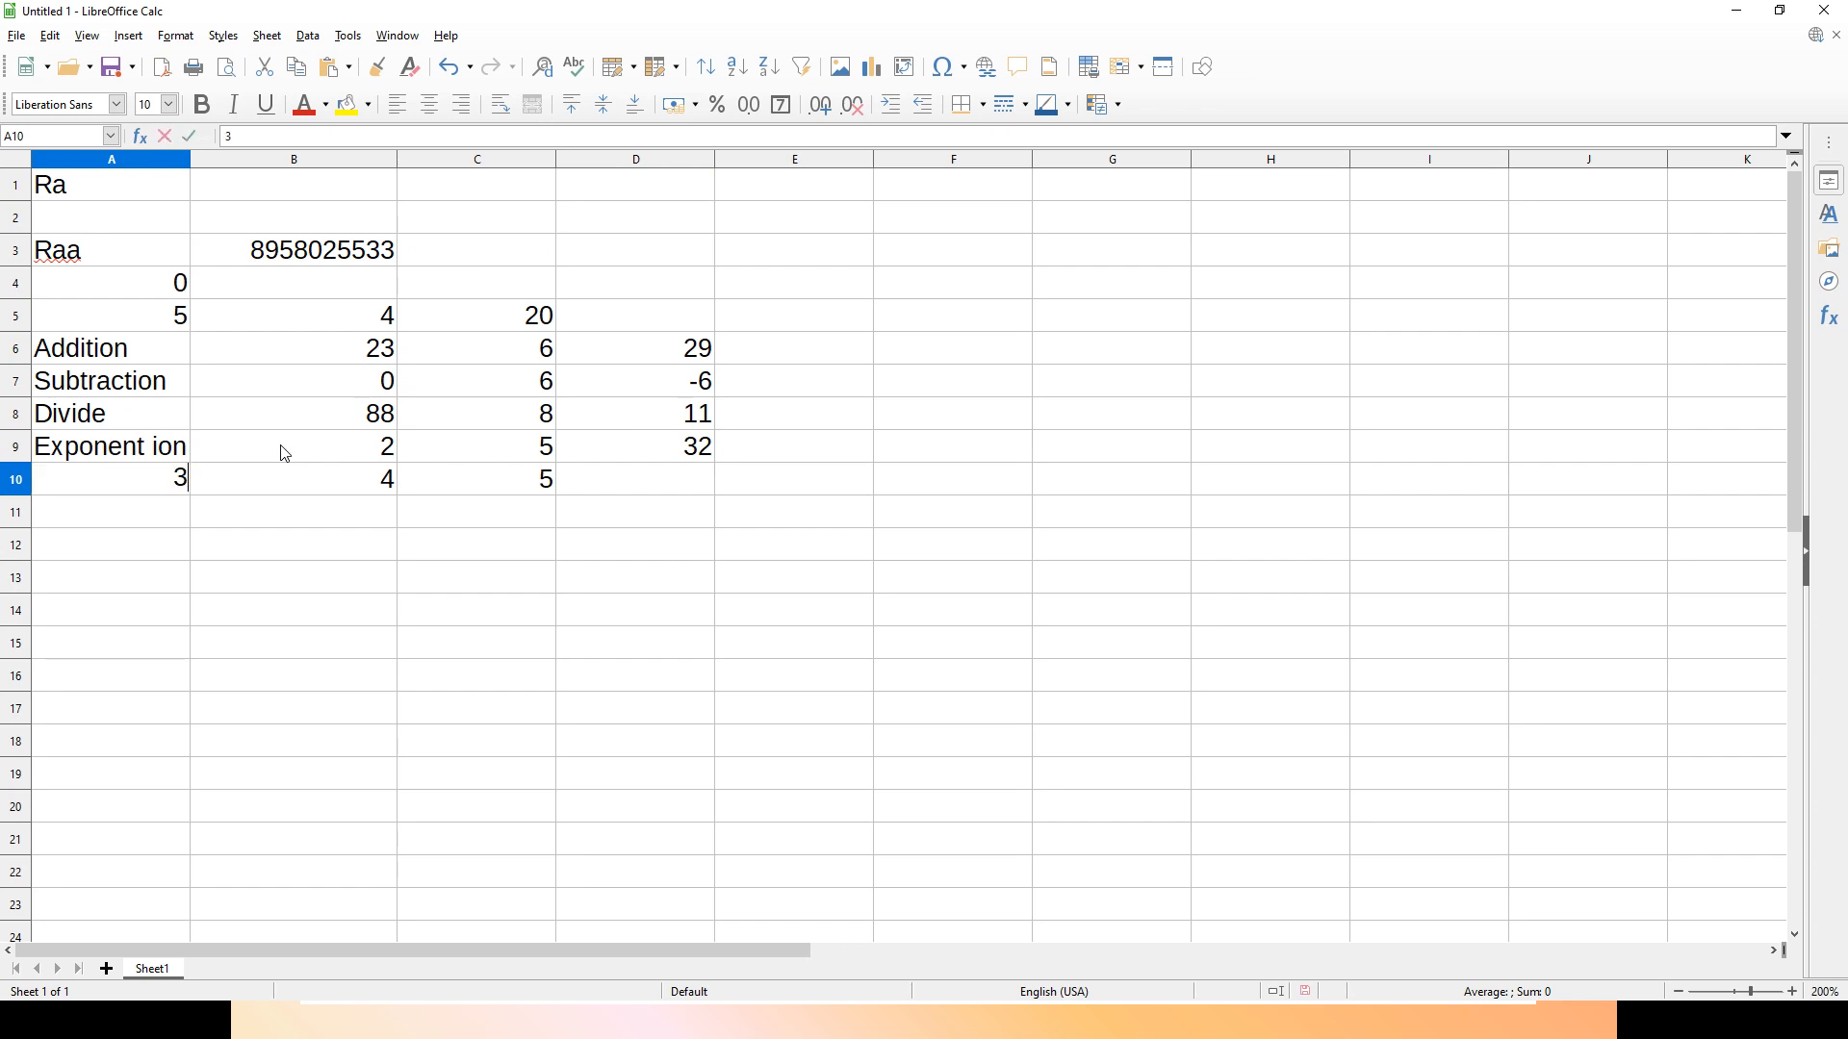
{"action": "key", "text": "Tab"}
Step: Enter the formula =4+5*3 in D10
{"action": "key", "text": "Tab"}
{"action": "key", "text": "Tab"}
{"action": "key", "text": "Tab"}
{"action": "key", "text": "Left"}
{"action": "key", "text": "Left"}
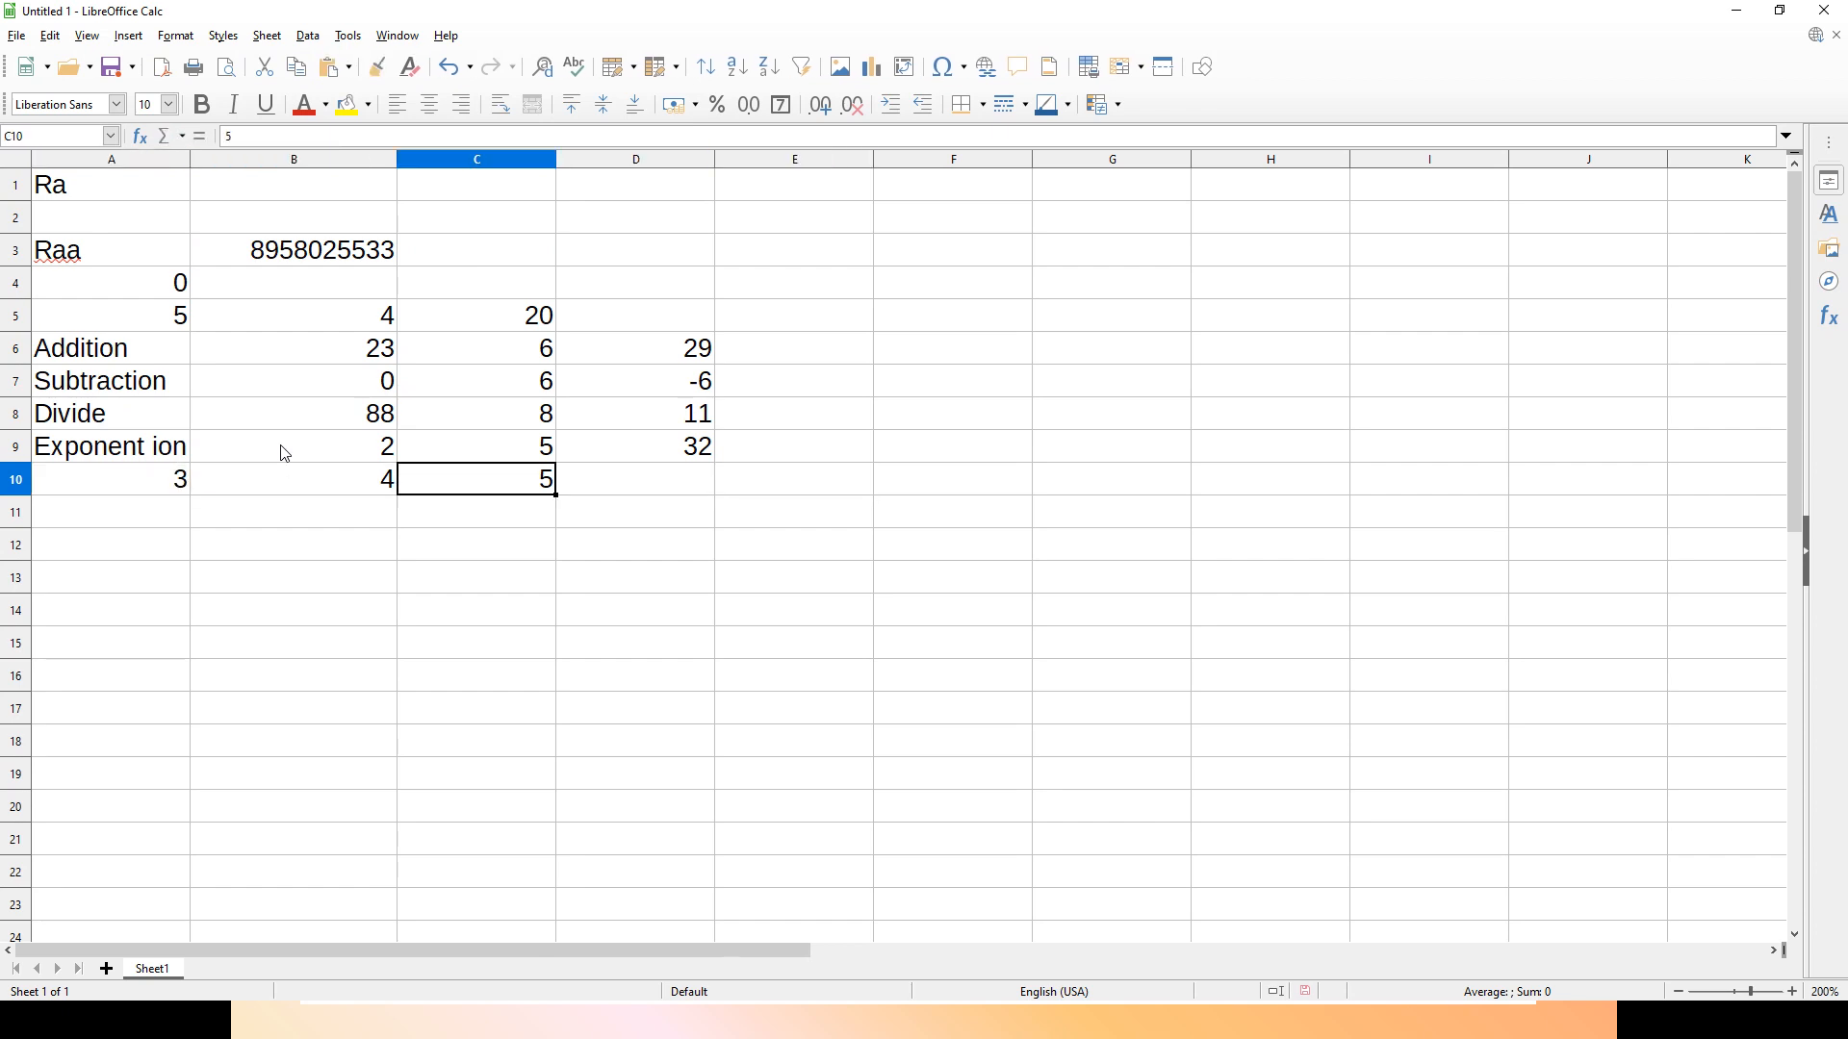
{"action": "key", "text": "Right"}
{"action": "key", "text": "F2"}
{"action": "type", "text": "="}
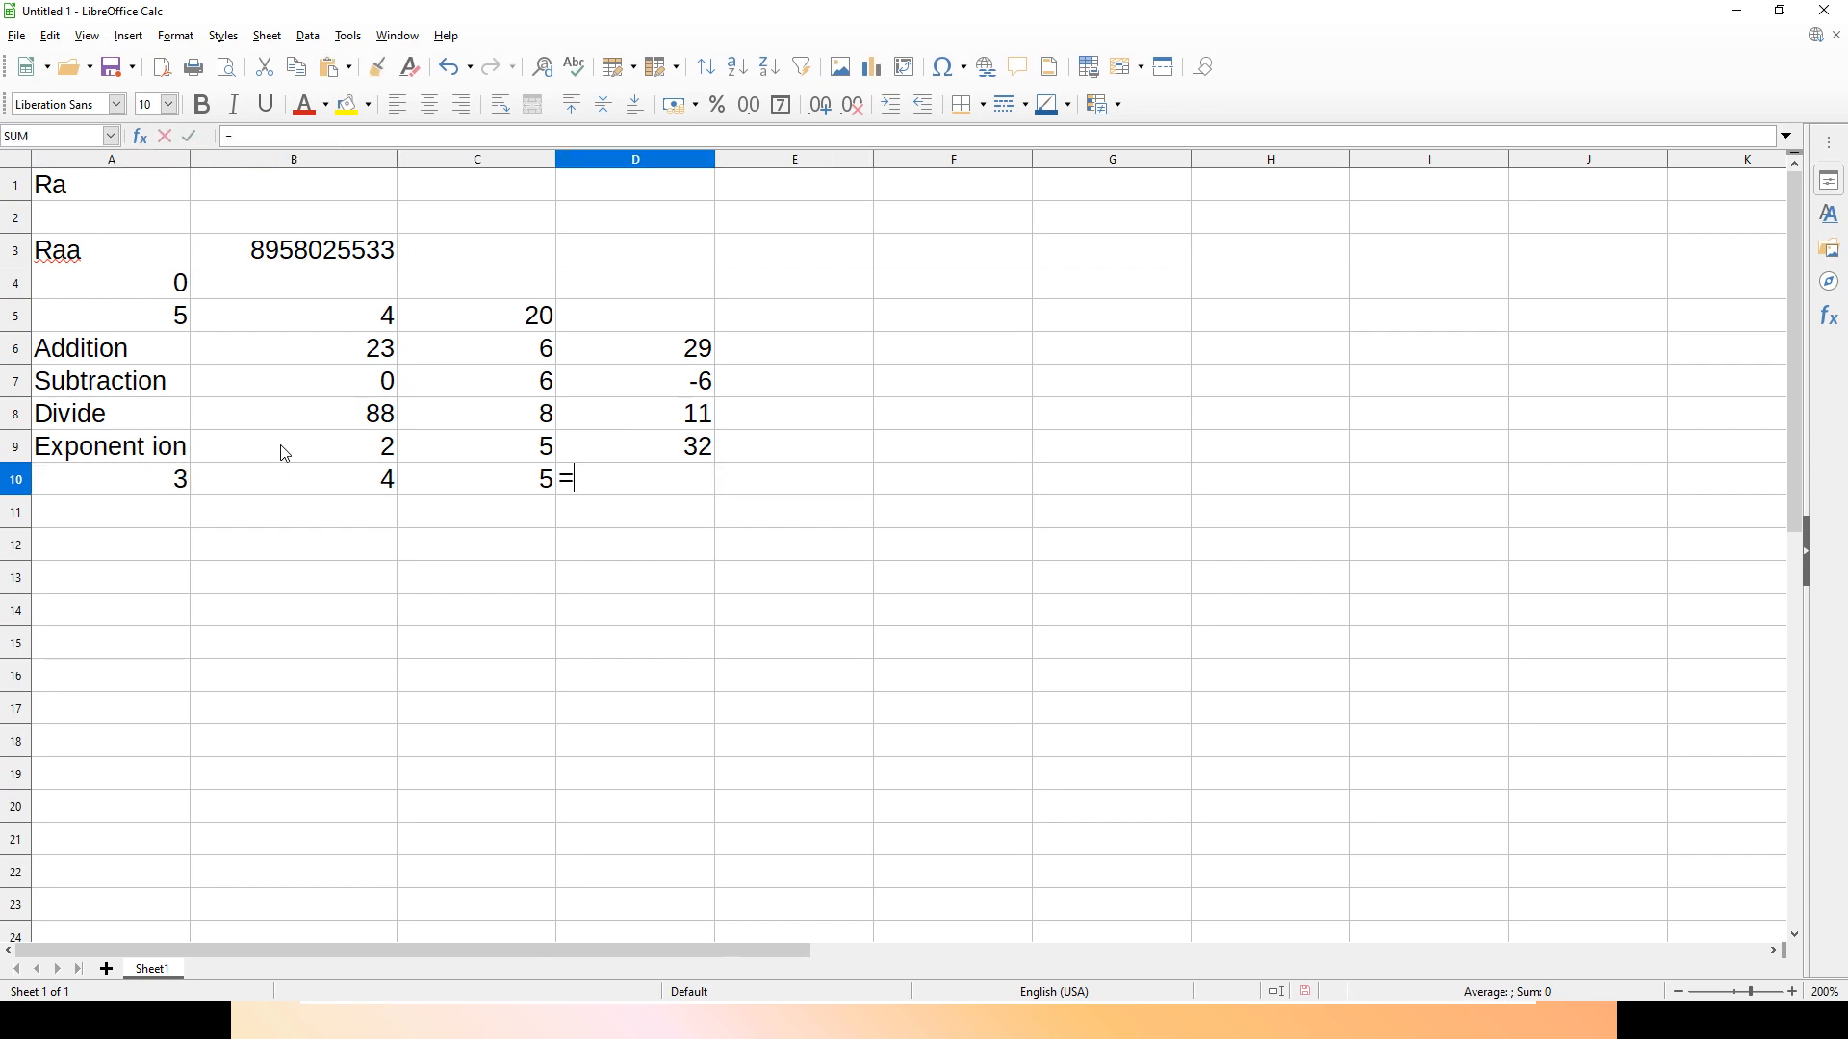
{"action": "type", "text": "4+5*"}
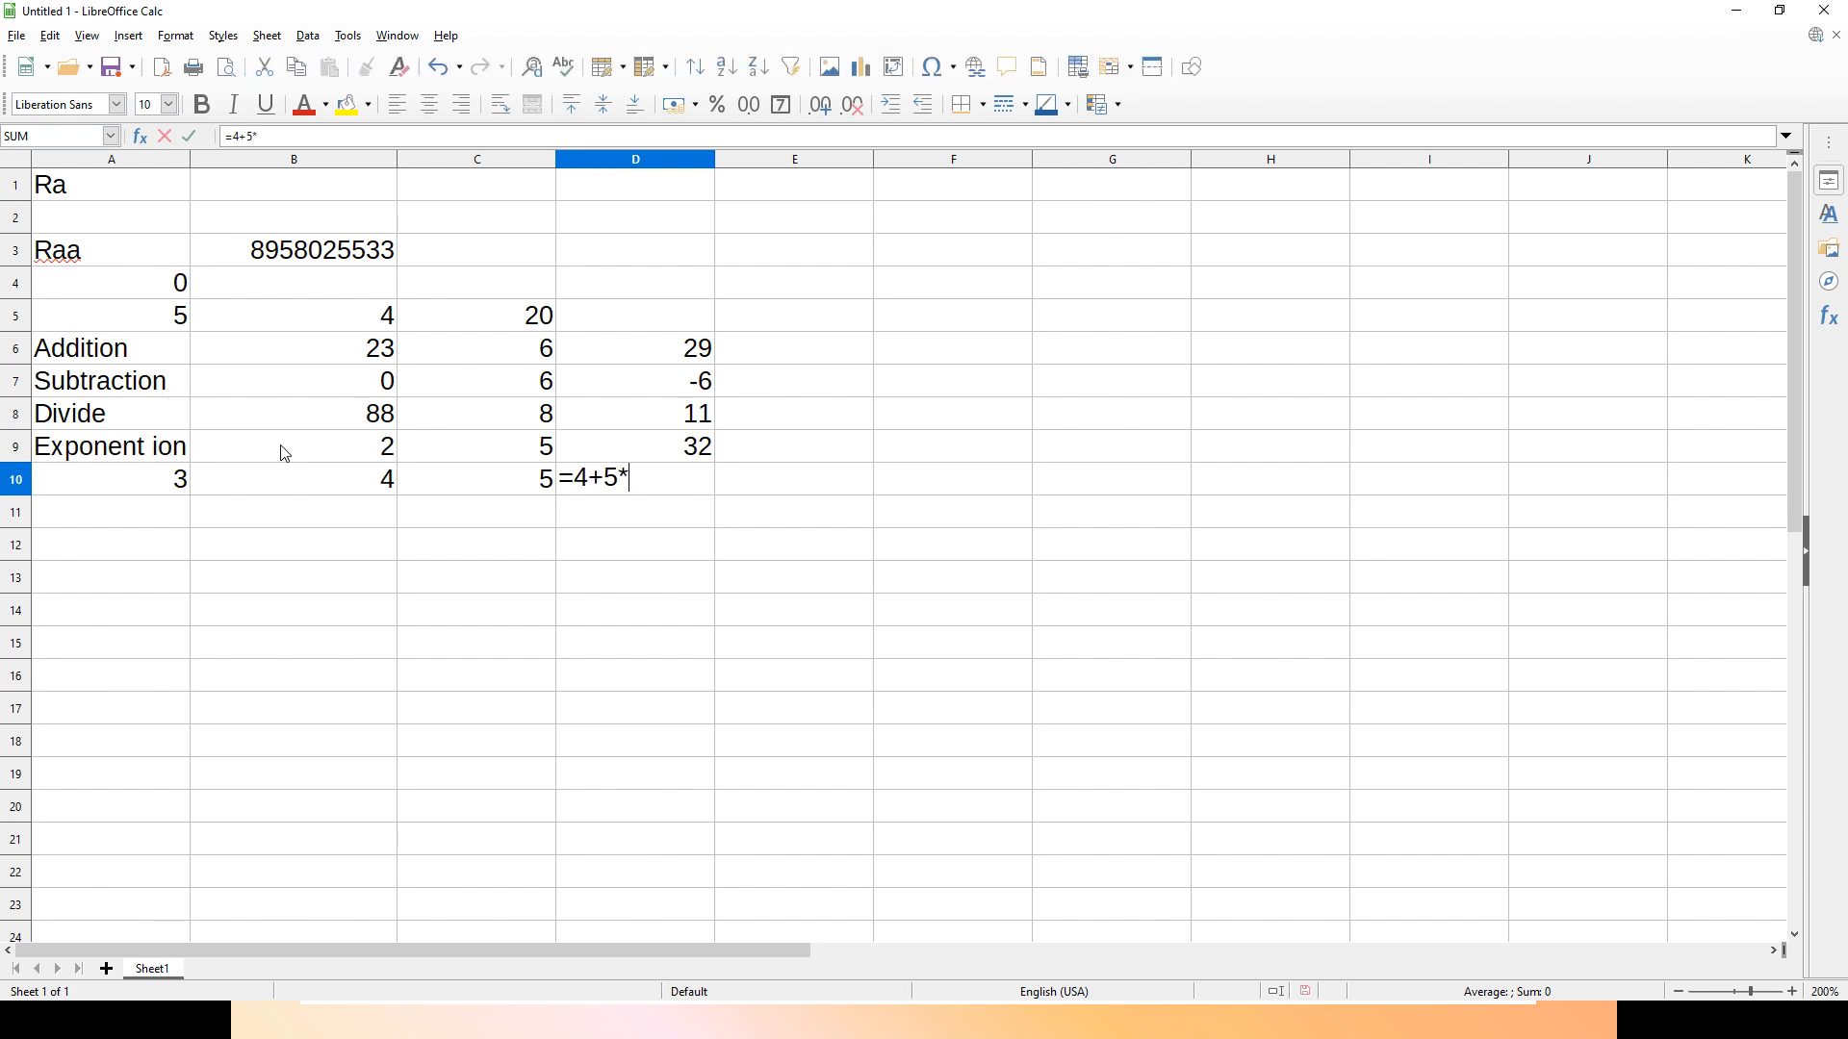
{"action": "type", "text": "3"}
{"action": "key", "text": "Return"}
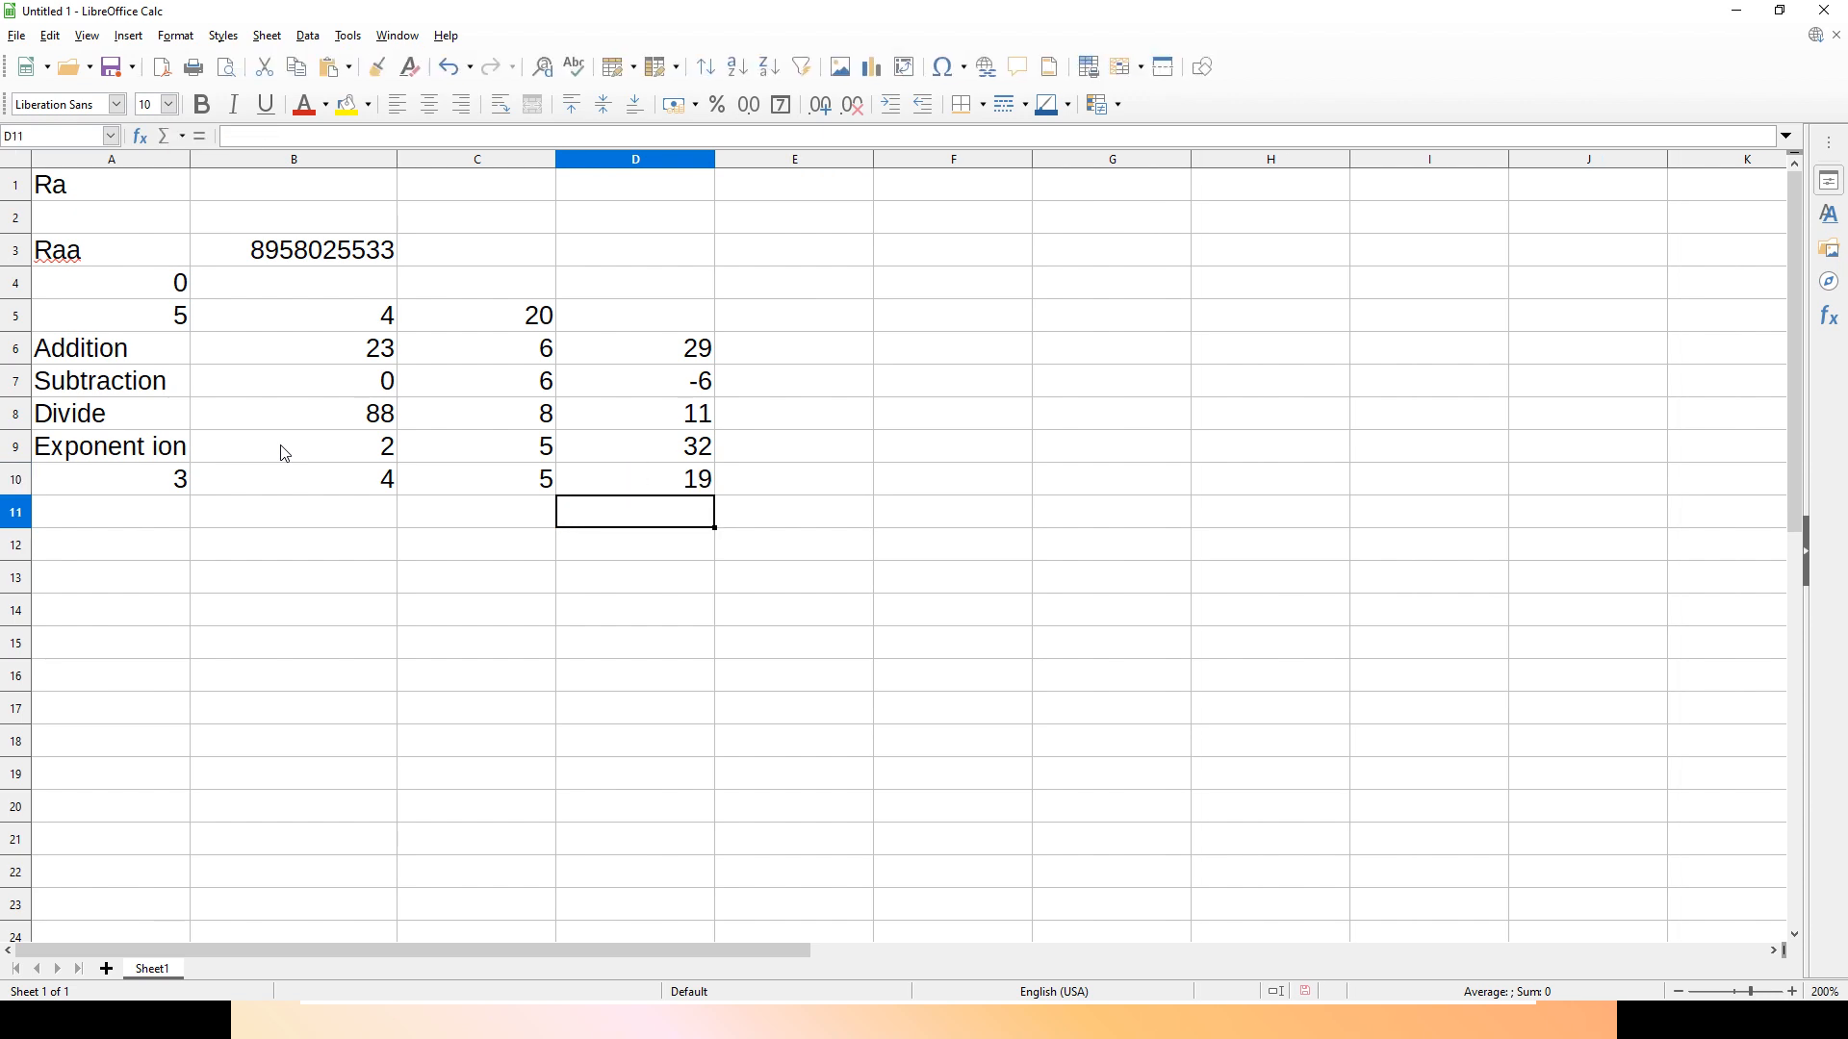
Step: Enter the bracketed formula =(4+5)*3 in D11
{"action": "key", "text": "alt"}
{"action": "key", "text": "Left"}
{"action": "key", "text": "Left"}
{"action": "left_click", "coordinate": [602, 513]}
{"action": "left_click", "coordinate": [512, 526]}
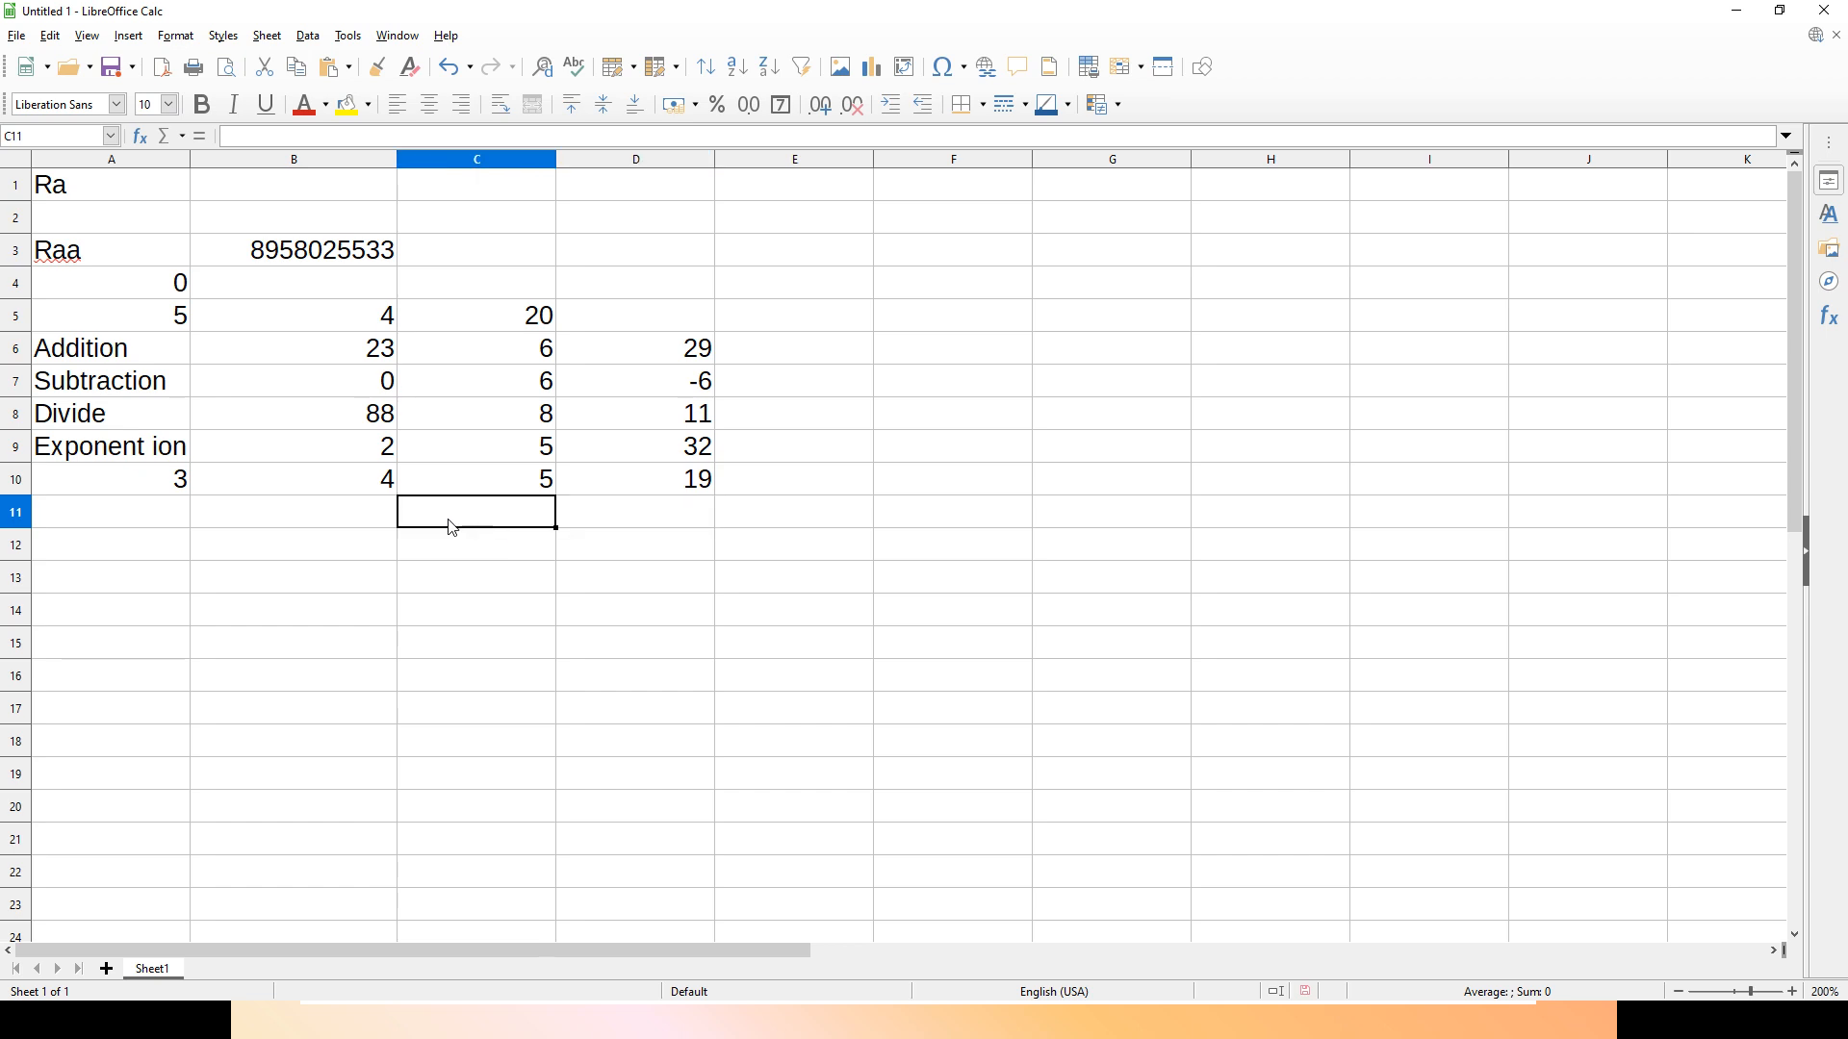
{"action": "left_click", "coordinate": [619, 519]}
{"action": "type", "text": "="}
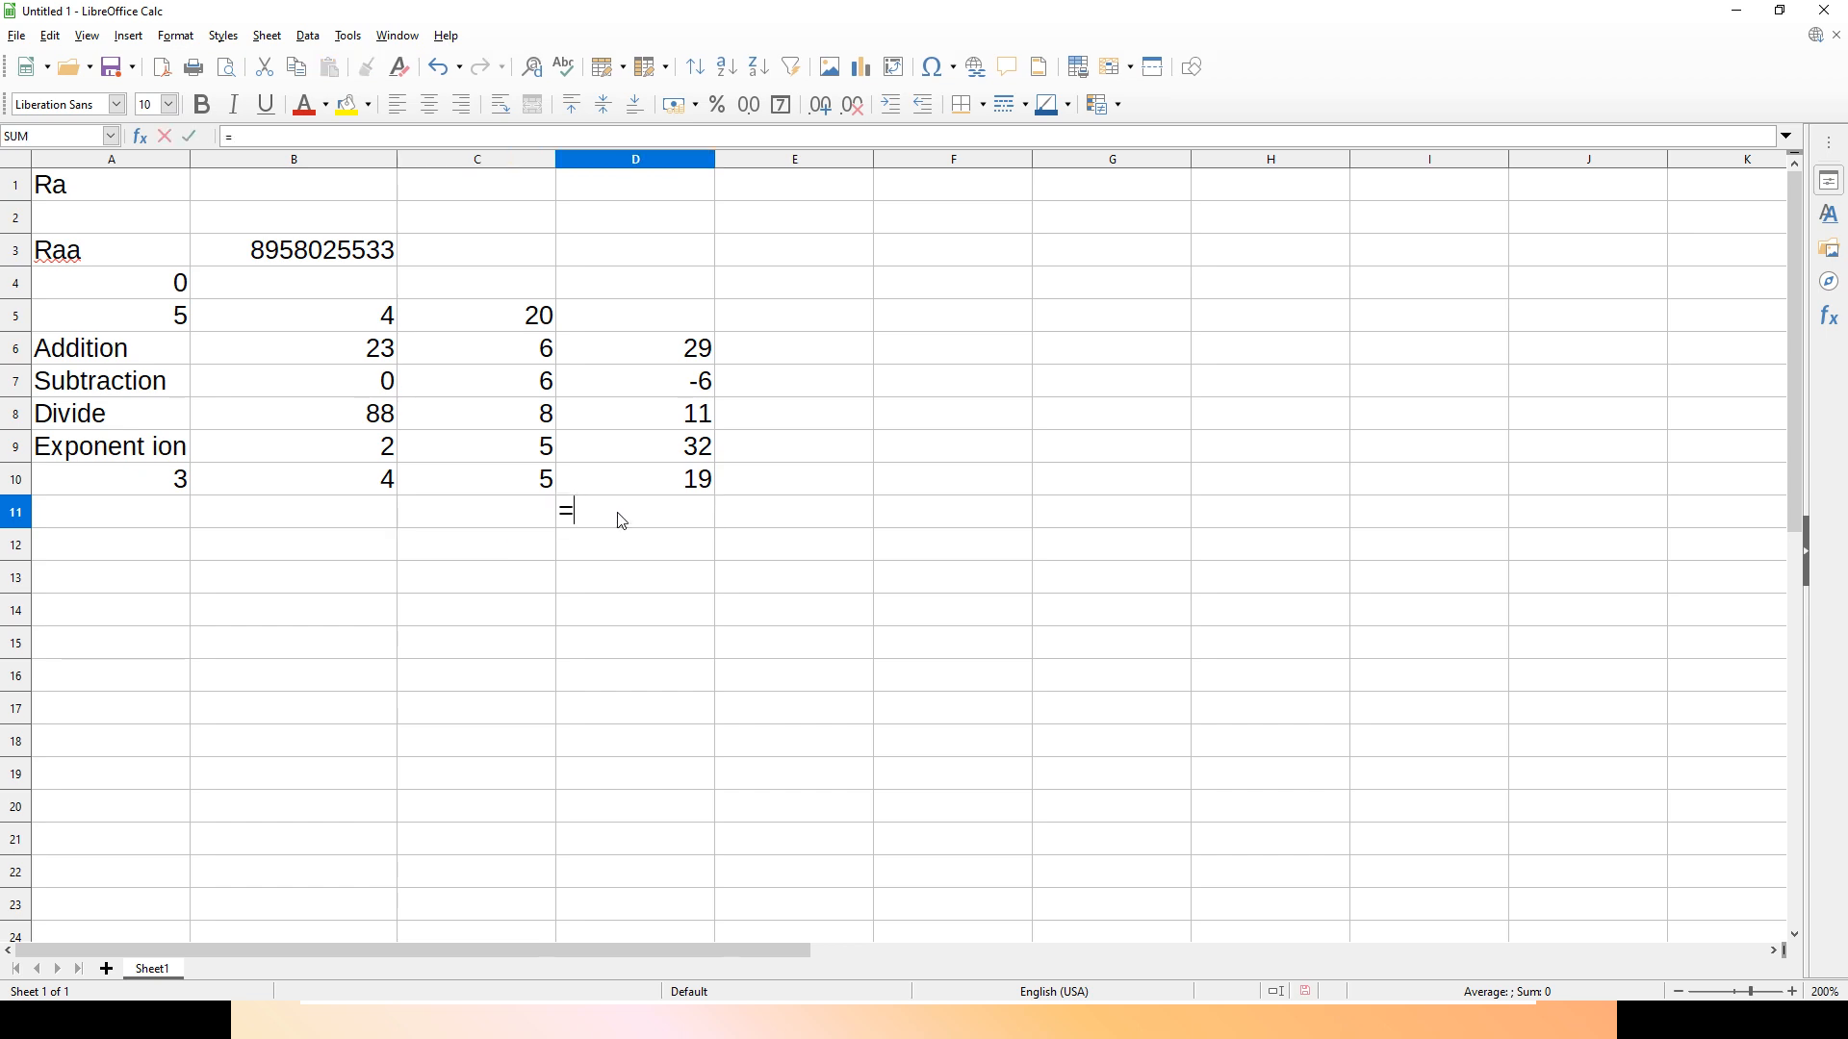
{"action": "type", "text": "4+"}
{"action": "key", "text": "BackSpace"}
{"action": "key", "text": "BackSpace"}
{"action": "type", "text": "(4+5)*3"}
{"action": "key", "text": "Return"}
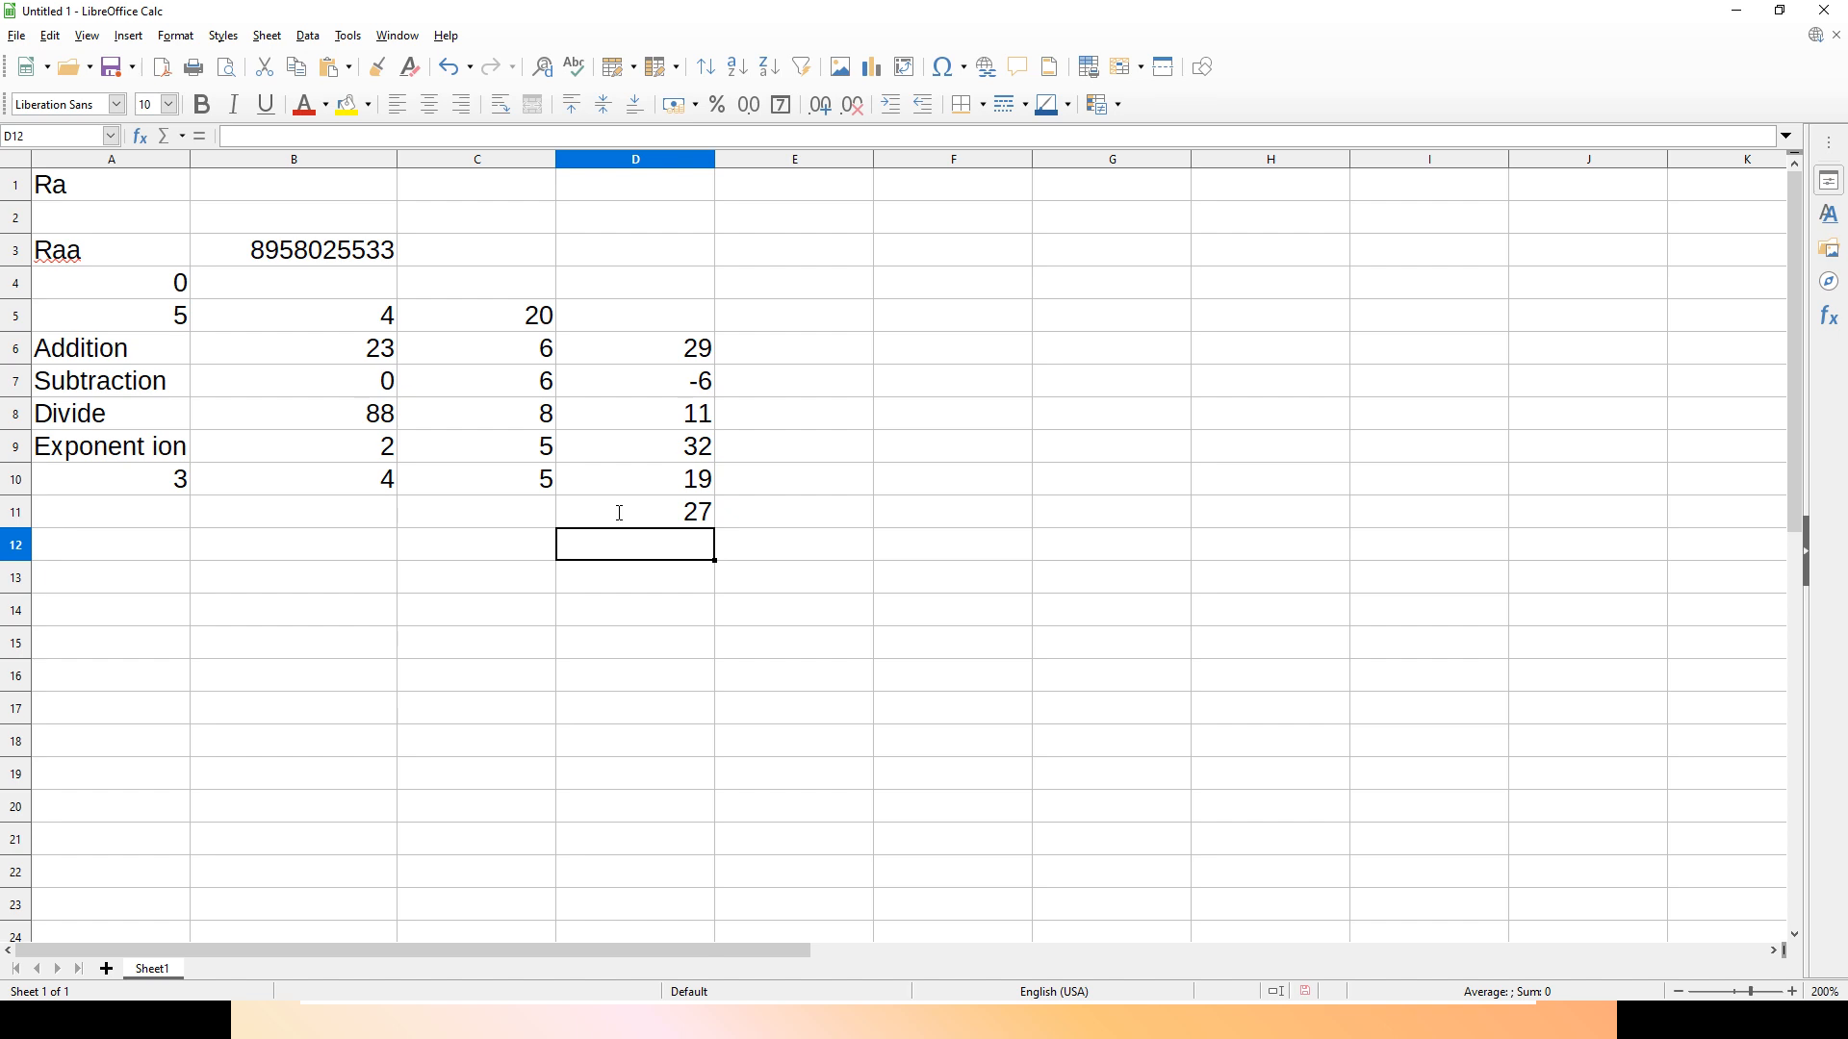
Step: Review the formula in D11, then switch to the presentation and advance to the "Let's Practice 3" slide
{"action": "left_click", "coordinate": [620, 513]}
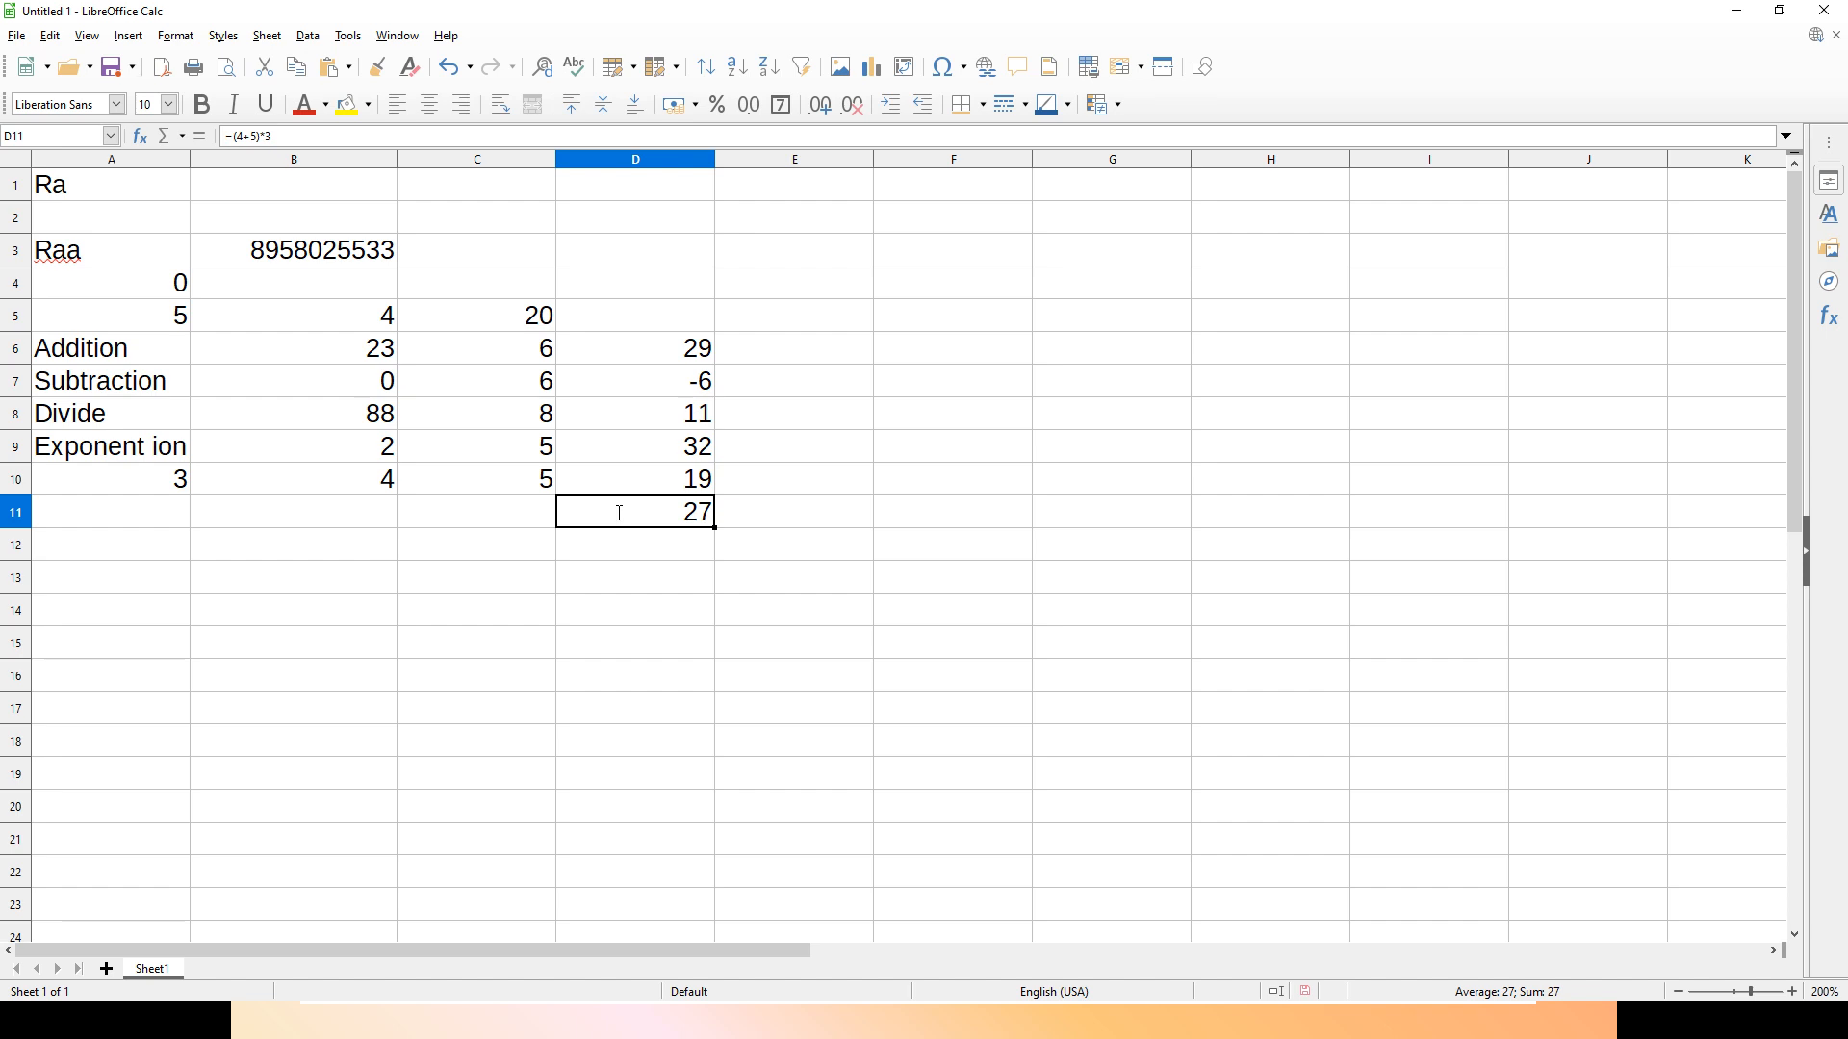
{"action": "left_click", "coordinate": [857, 1031]}
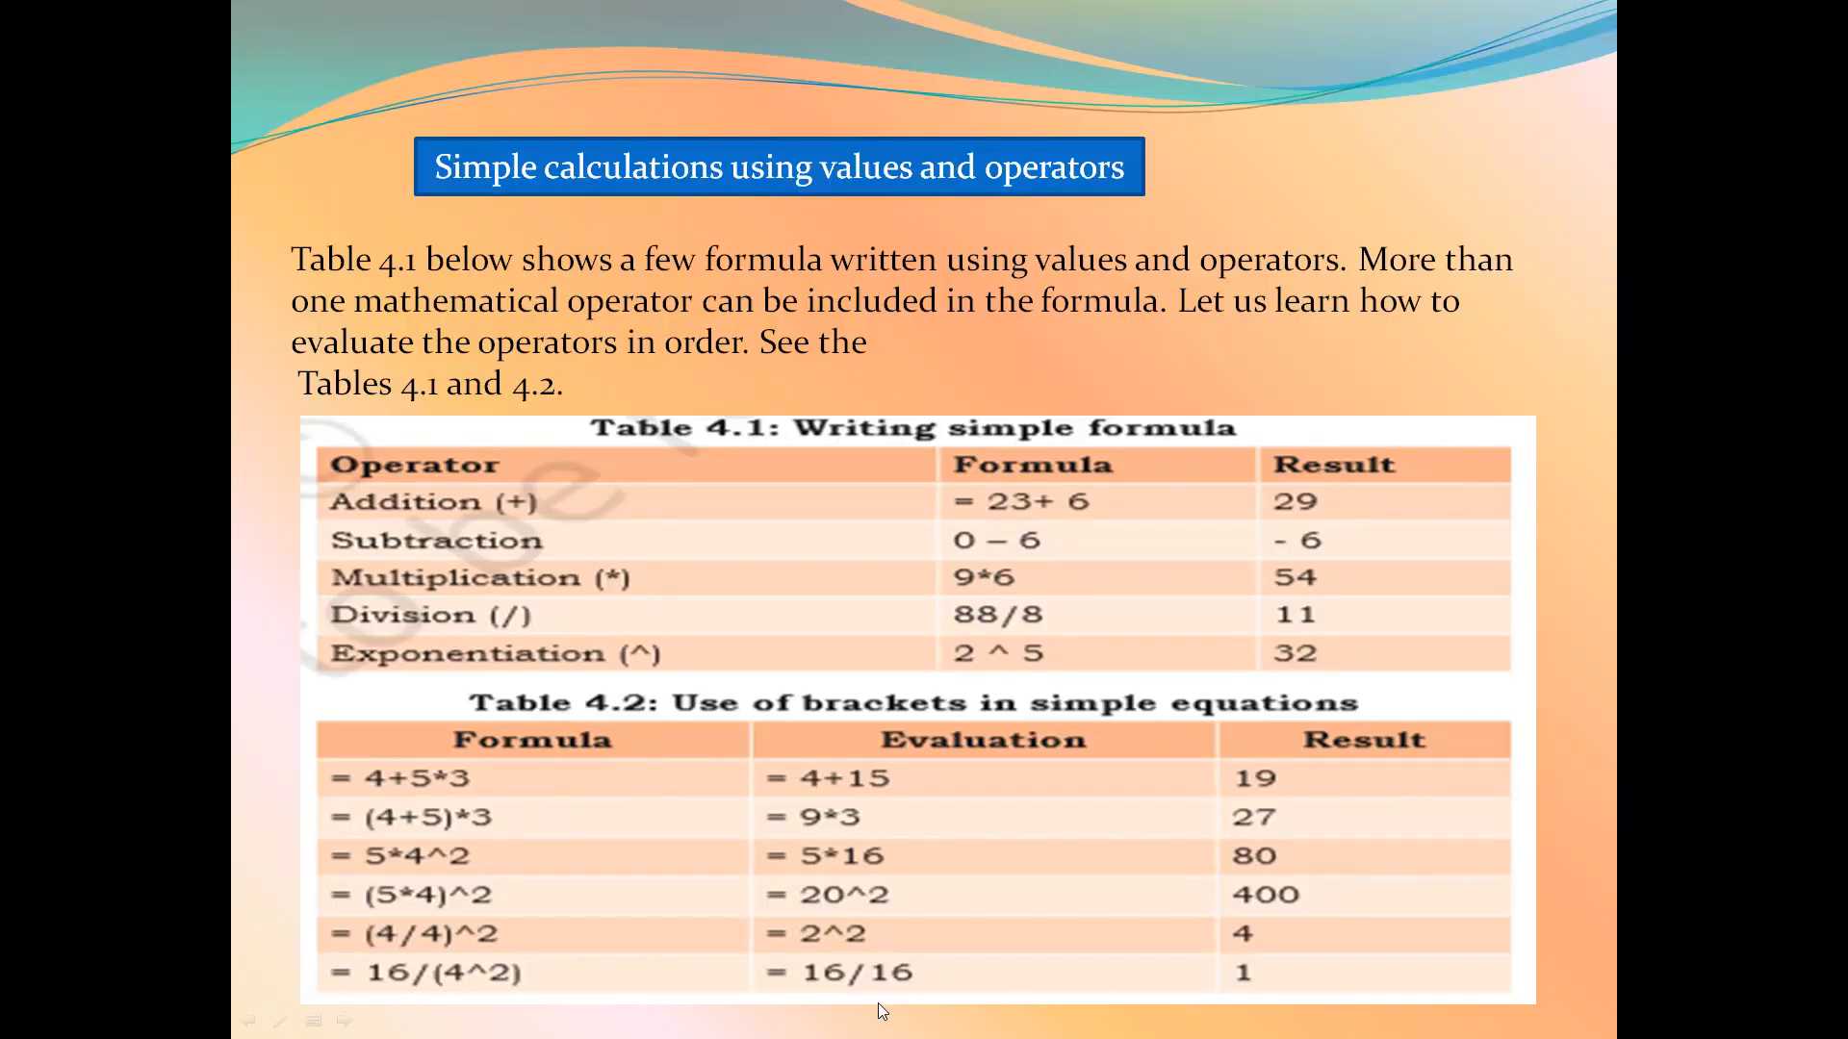
{"action": "left_click", "coordinate": [891, 932]}
{"action": "left_click", "coordinate": [891, 933]}
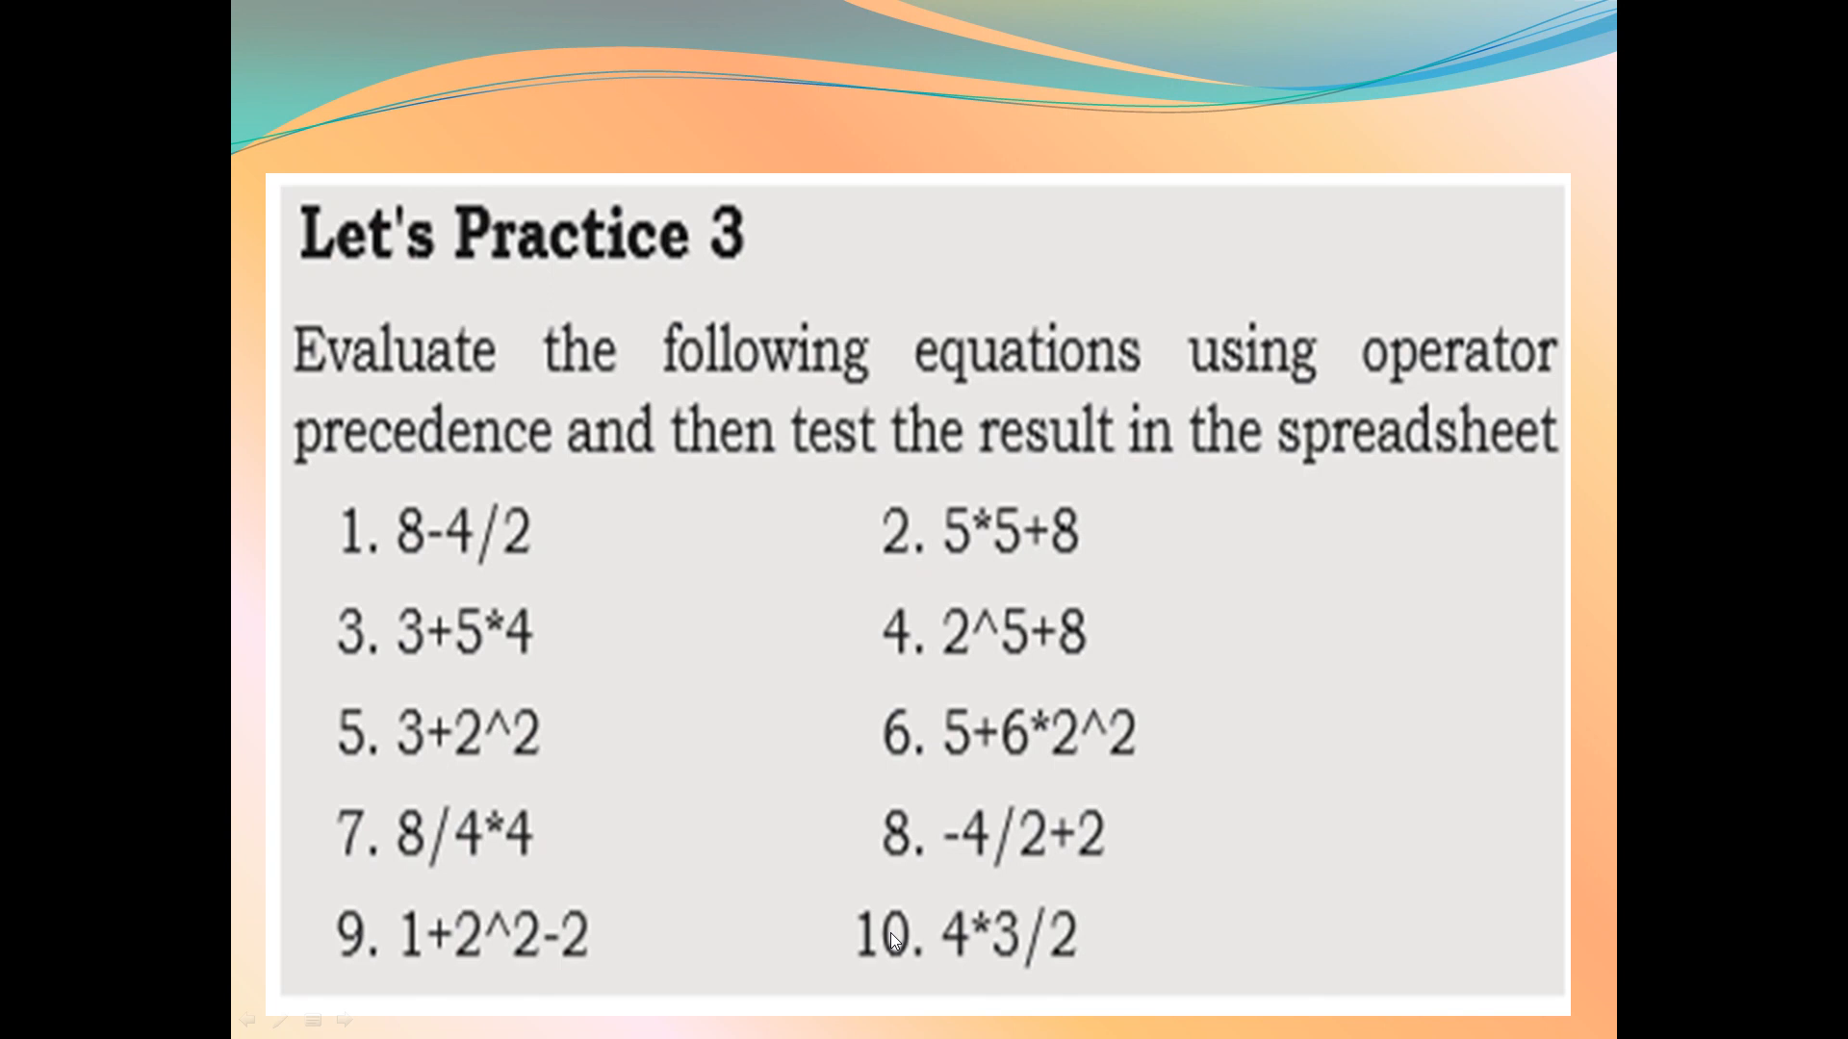